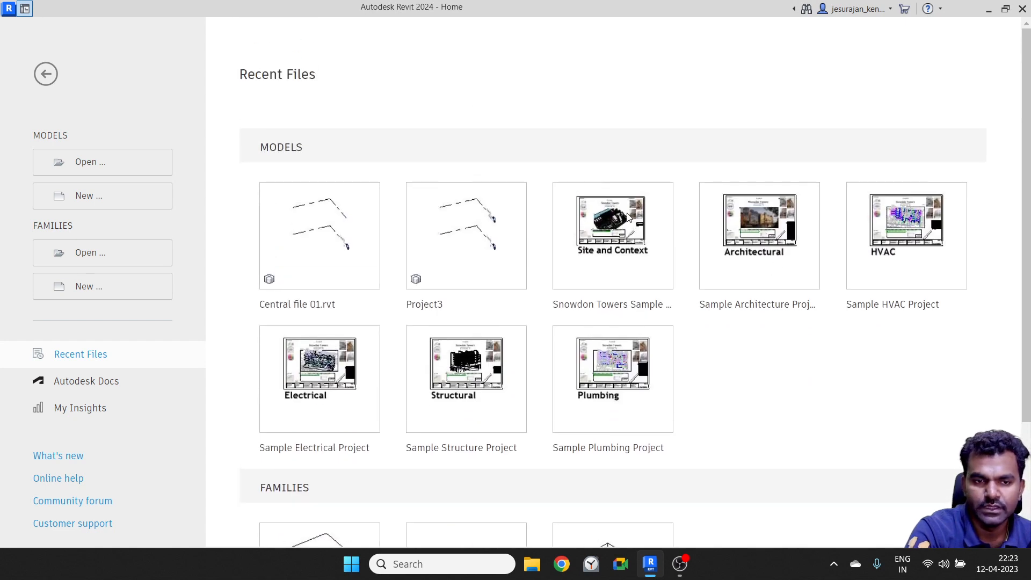
Create a new project from the Construction Template
click(122, 199)
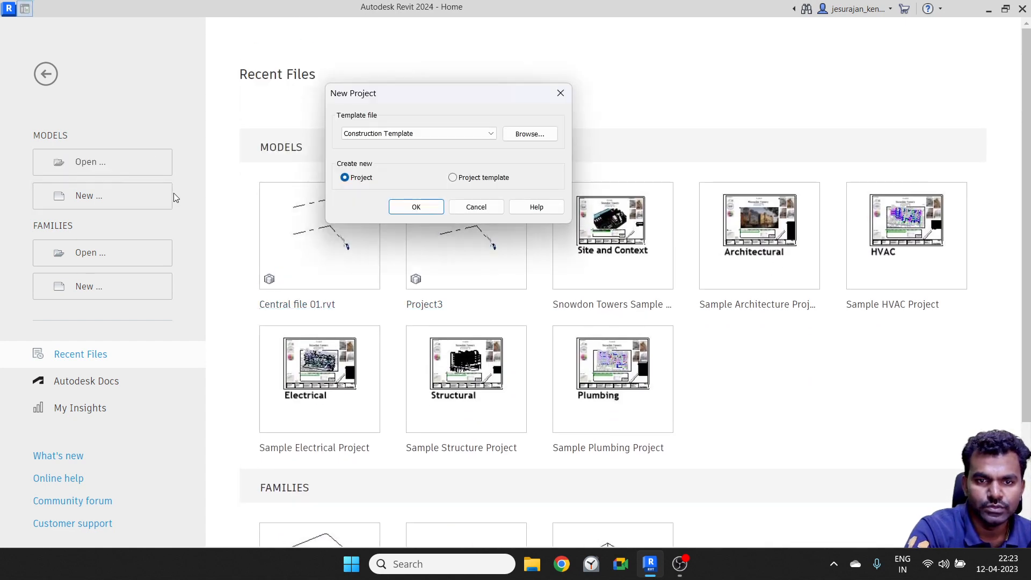
click(419, 207)
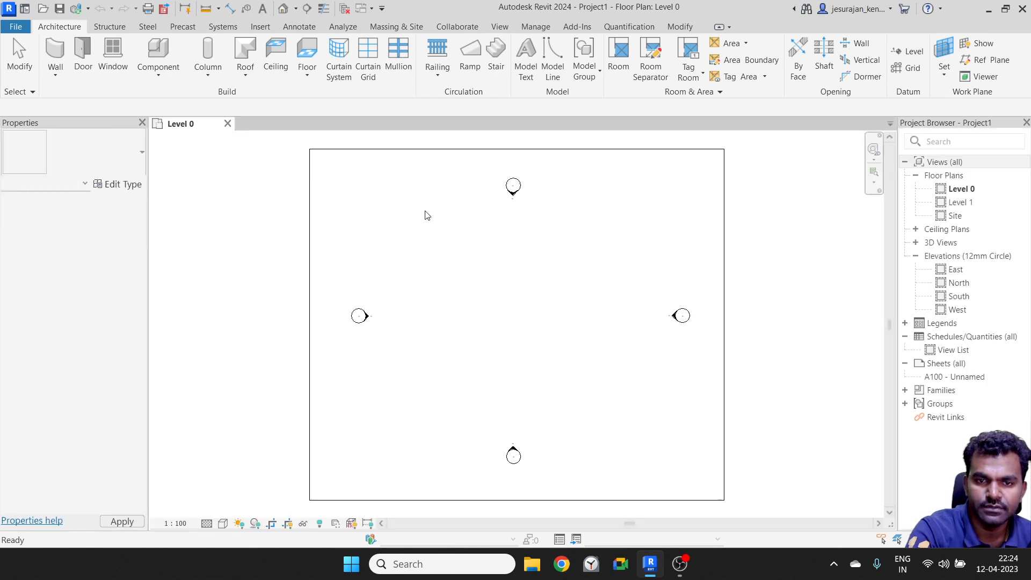
scroll(425, 212, down, 3)
middle_click(426, 212)
middle_click(425, 211)
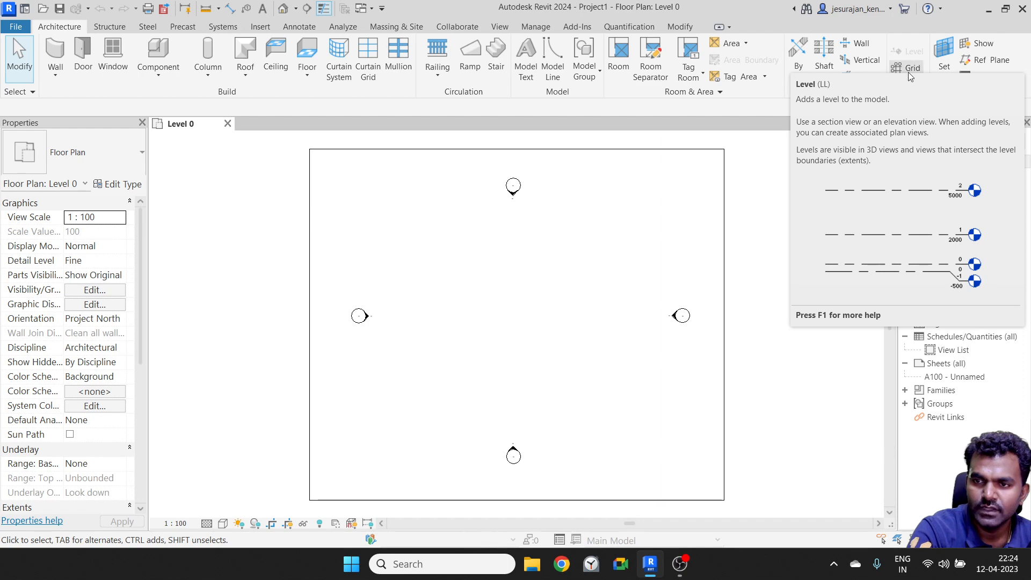
scroll(709, 286, down, 3)
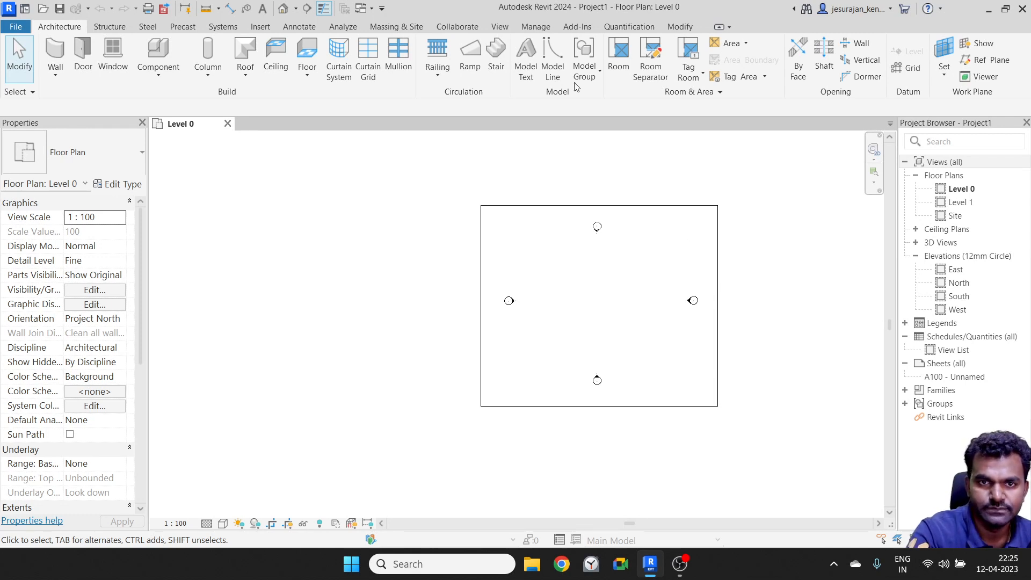
Open the default 3D view and orbit it to show both level planes from the side
click(499, 27)
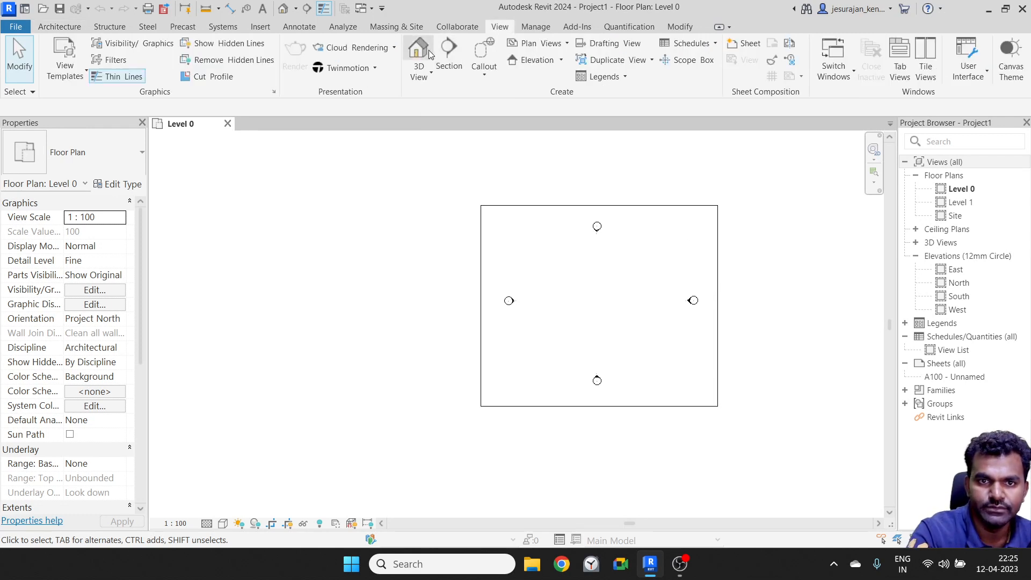
click(412, 53)
scroll(488, 275, down, 5)
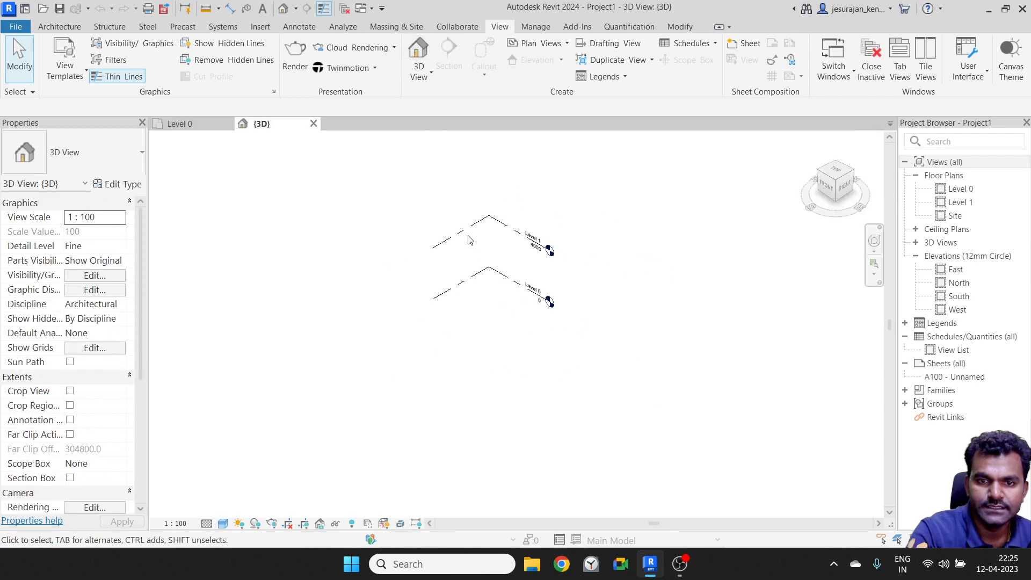
shift+middle_drag(576, 338, 425, 263)
scroll(481, 234, up, 4)
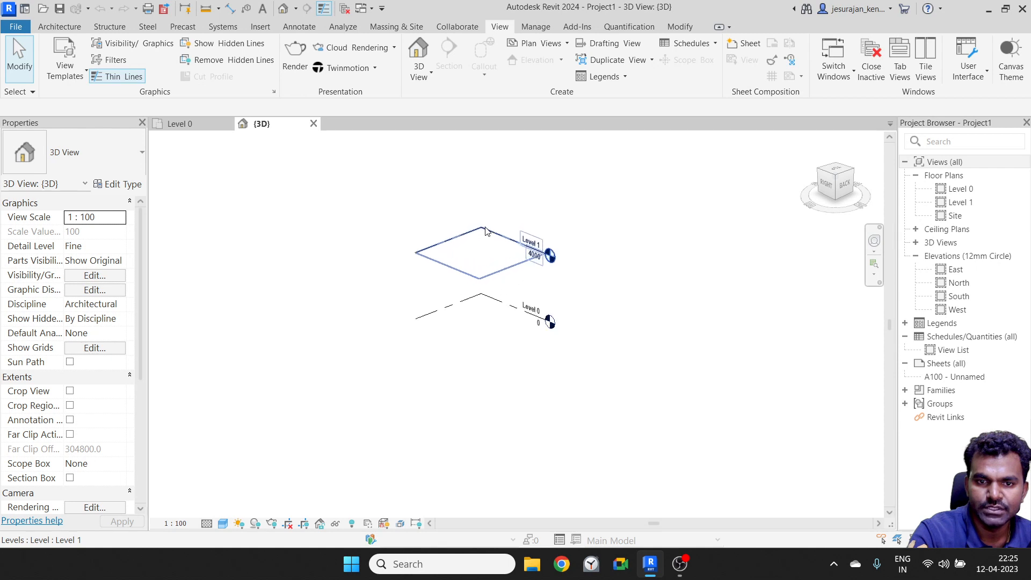
Enlarge the extents of the Level 1 and Level 0 planes outward on two sides in the 3D view
click(488, 231)
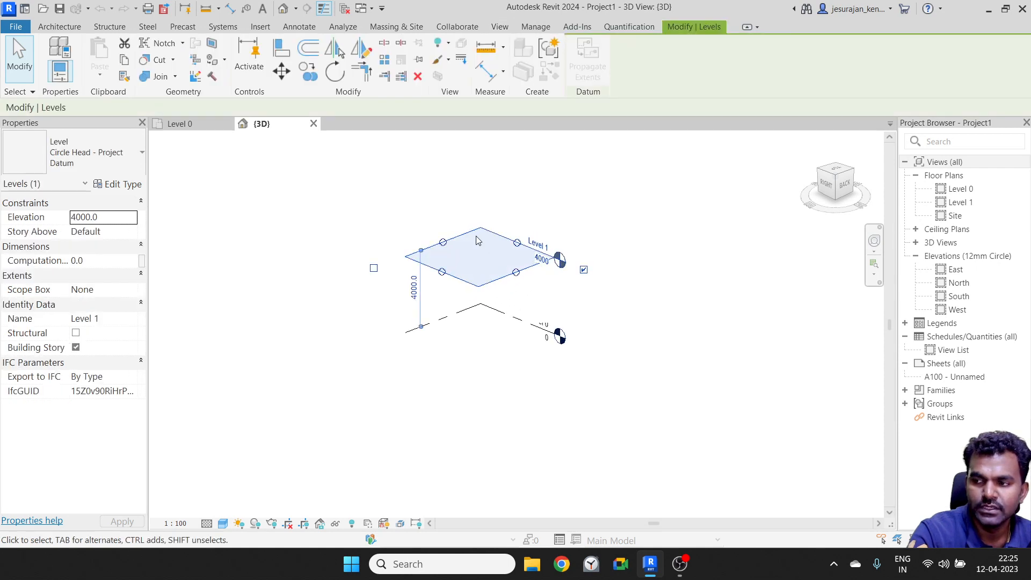
drag(441, 271, 394, 291)
drag(495, 284, 572, 316)
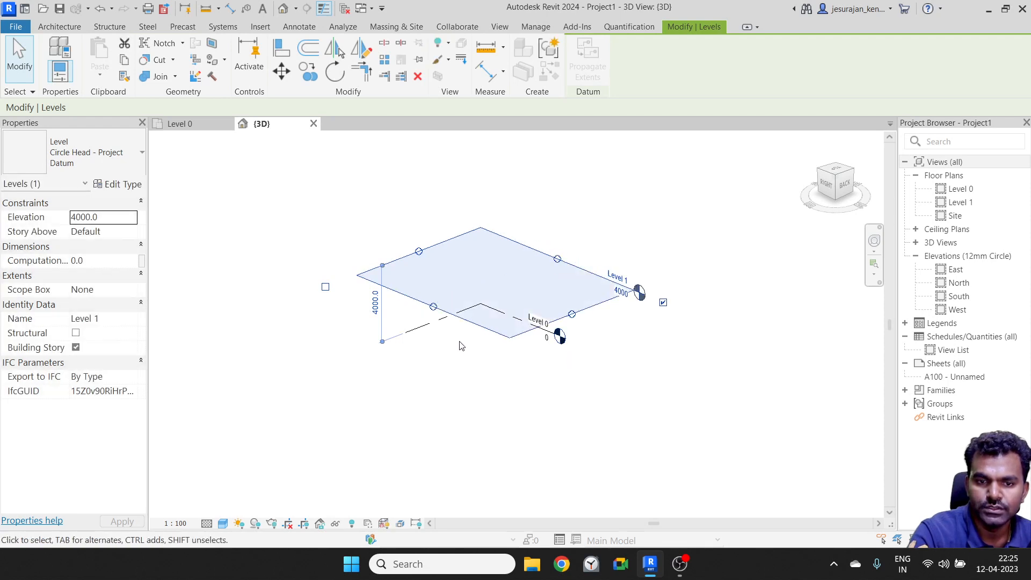
click(433, 332)
drag(517, 352, 591, 382)
drag(479, 366, 411, 391)
click(549, 447)
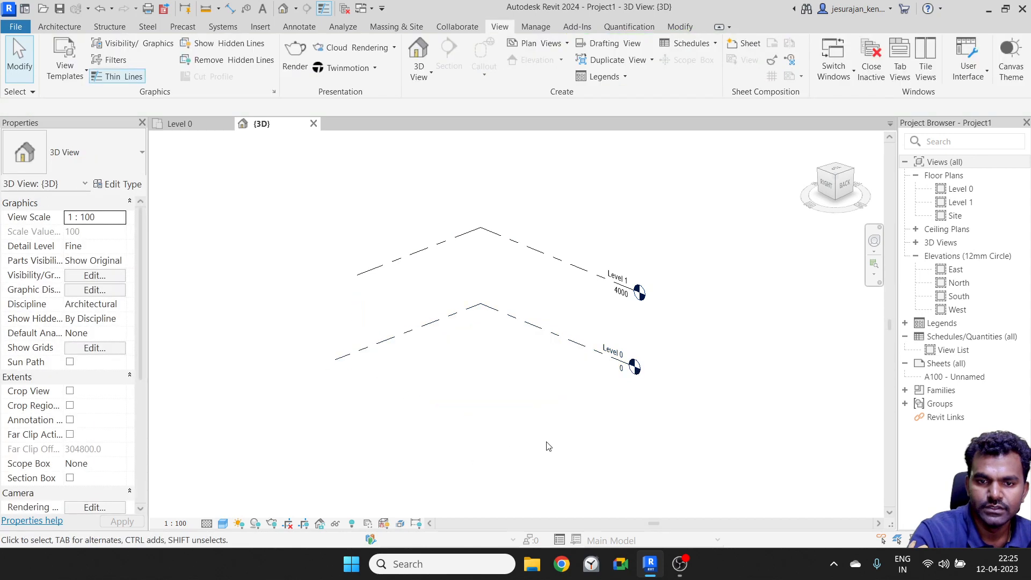
Examine the planes of Level 0 and Level 1 by selecting both levels together in the 3D view
scroll(445, 210, down, 2)
drag(510, 184, 463, 314)
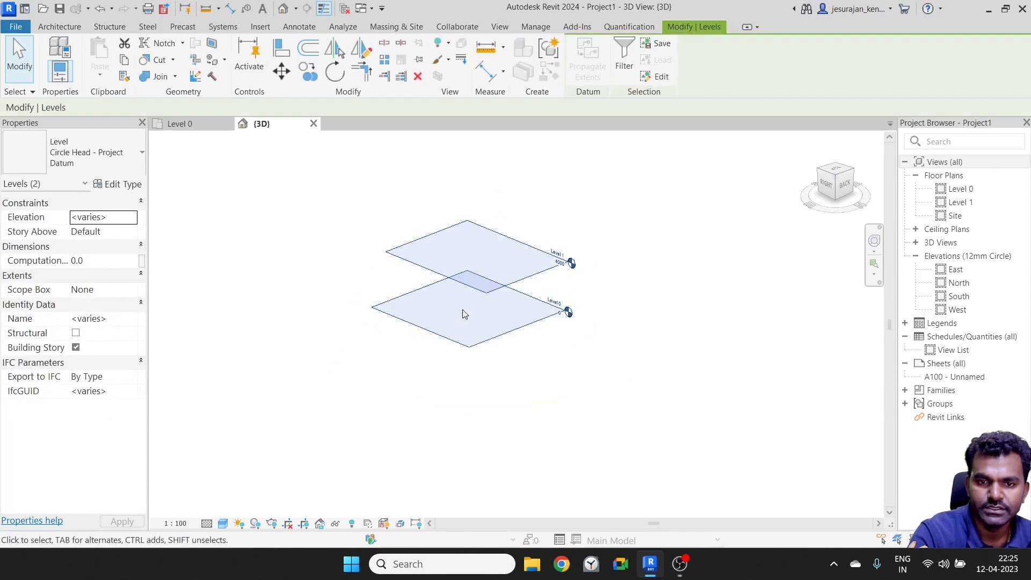
click(497, 208)
drag(497, 192, 479, 318)
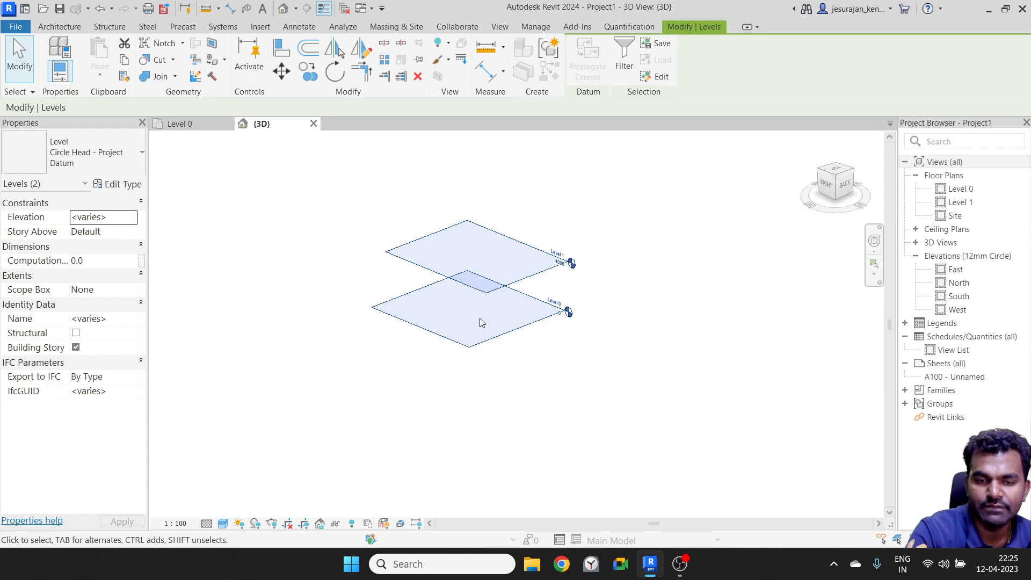
click(483, 366)
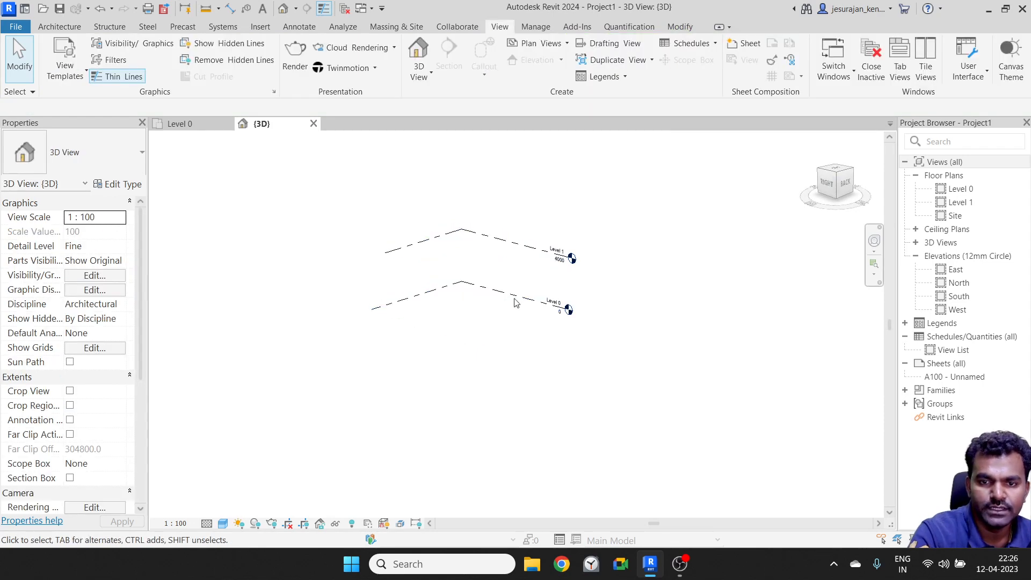
drag(546, 181, 489, 340)
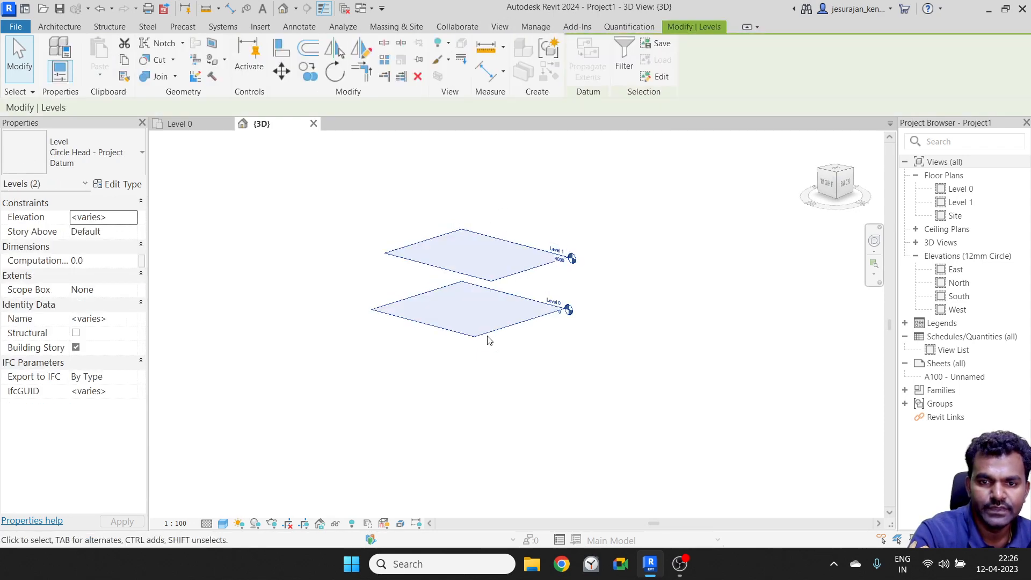
click(530, 366)
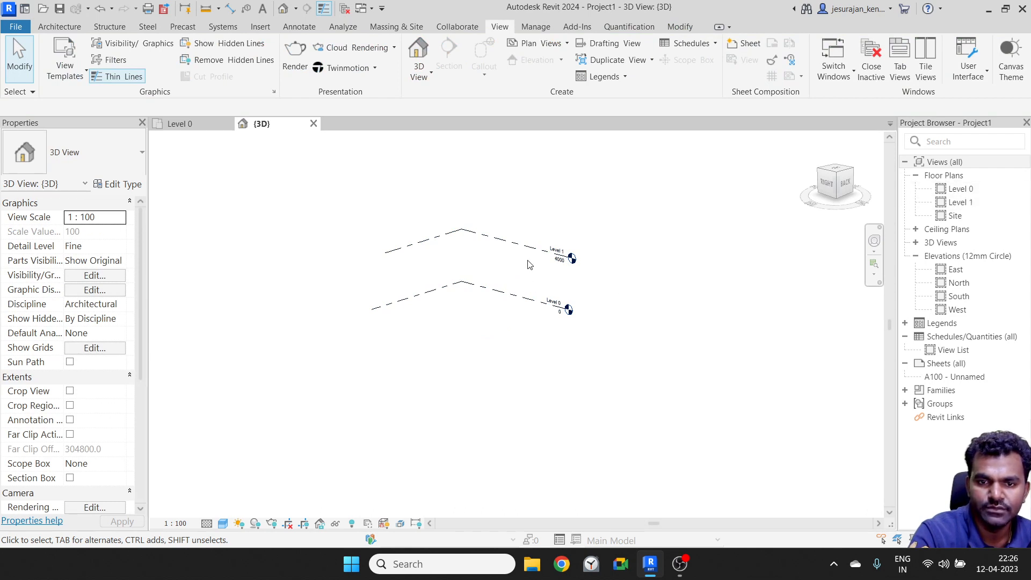
drag(539, 189, 498, 363)
click(573, 359)
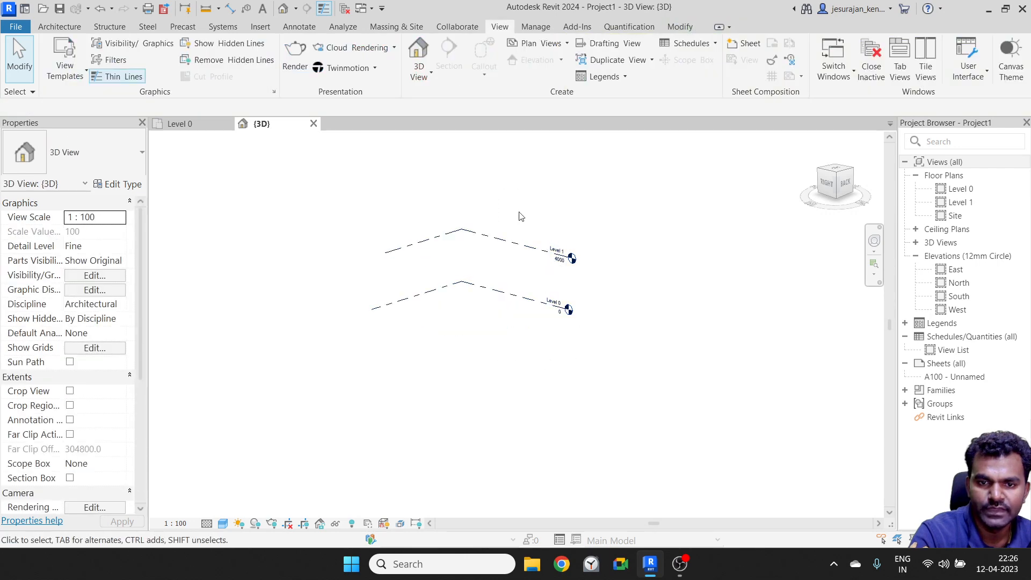
Delete Level 1 together with its floor and ceiling plan views, and undo the deletion
click(499, 243)
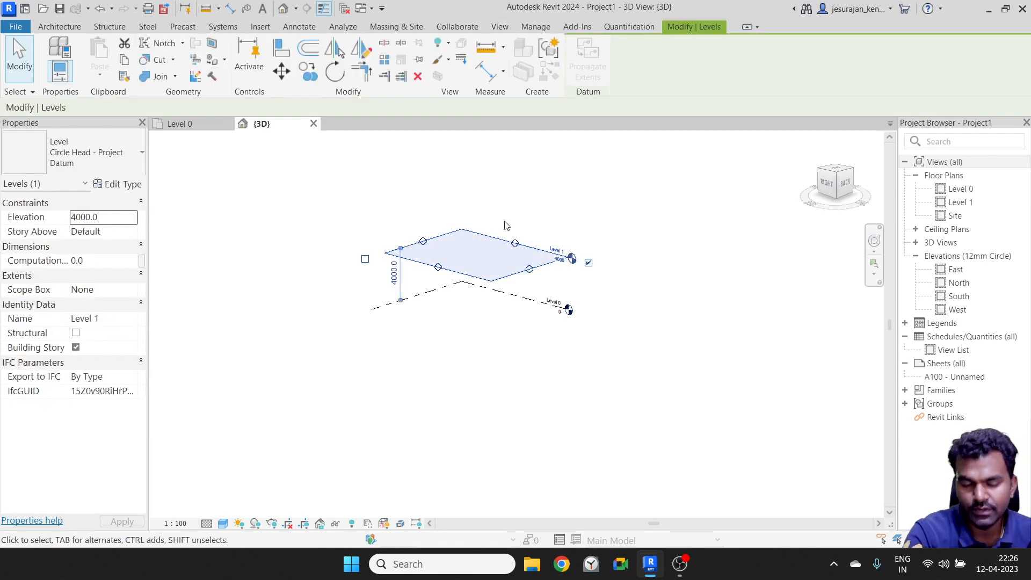
key(Delete)
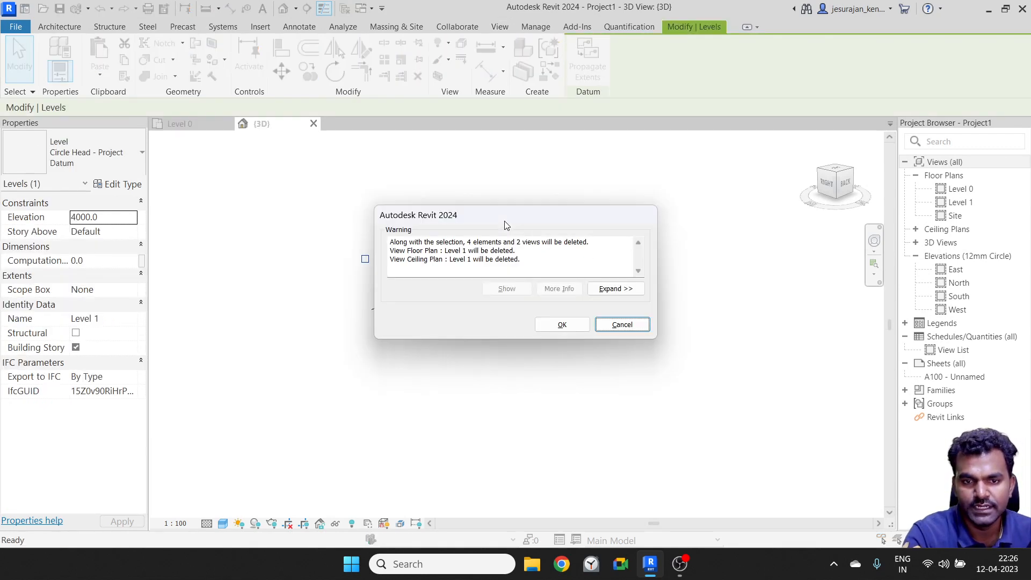
click(561, 325)
click(513, 294)
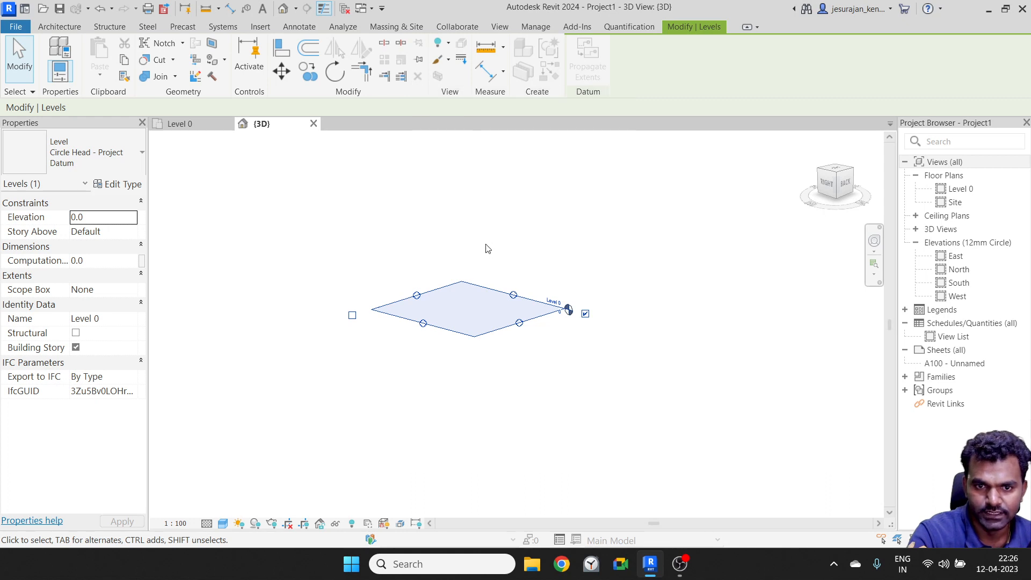
key(Escape)
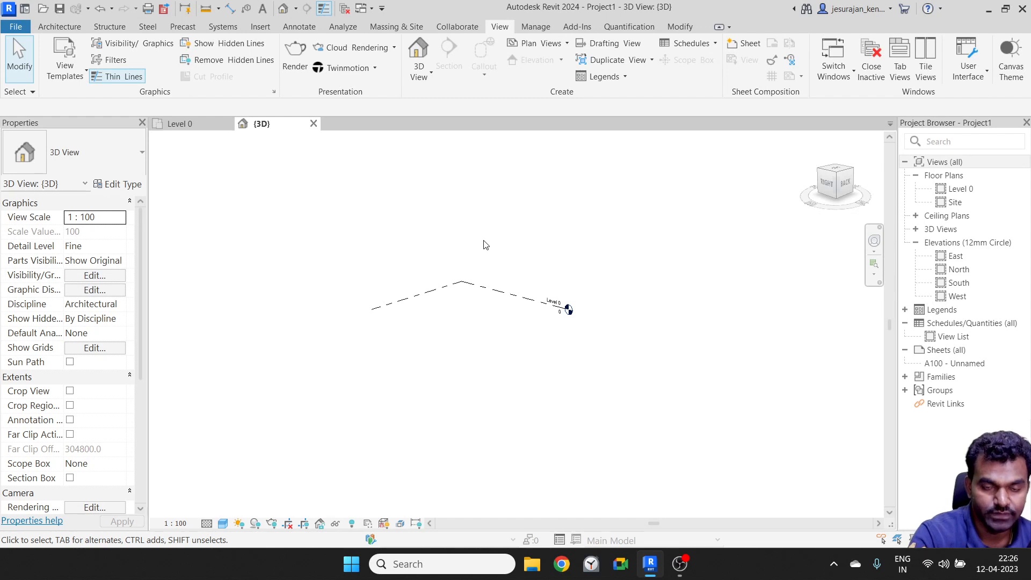
key(ctrl+z)
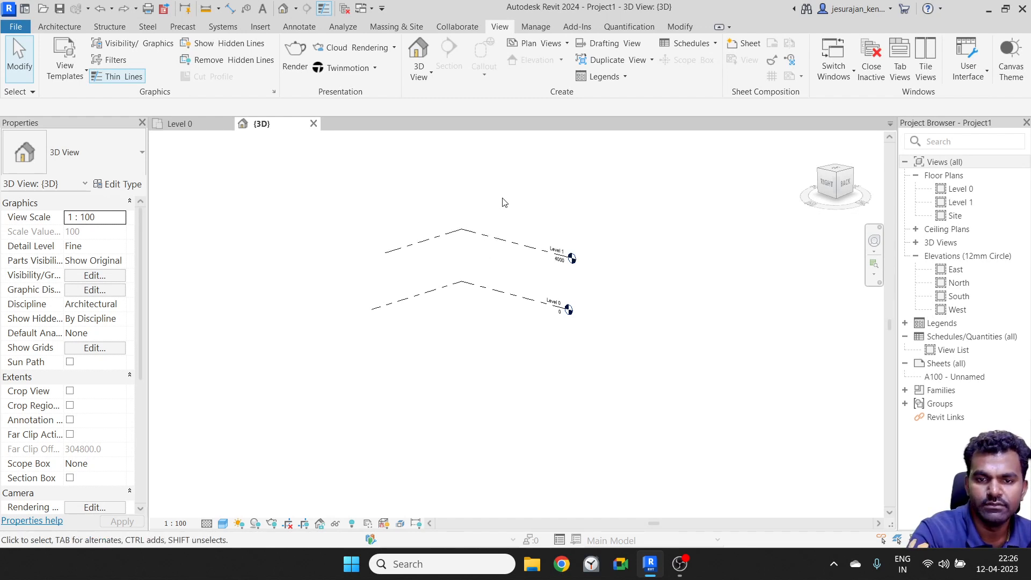
Open the North elevation view
click(961, 287)
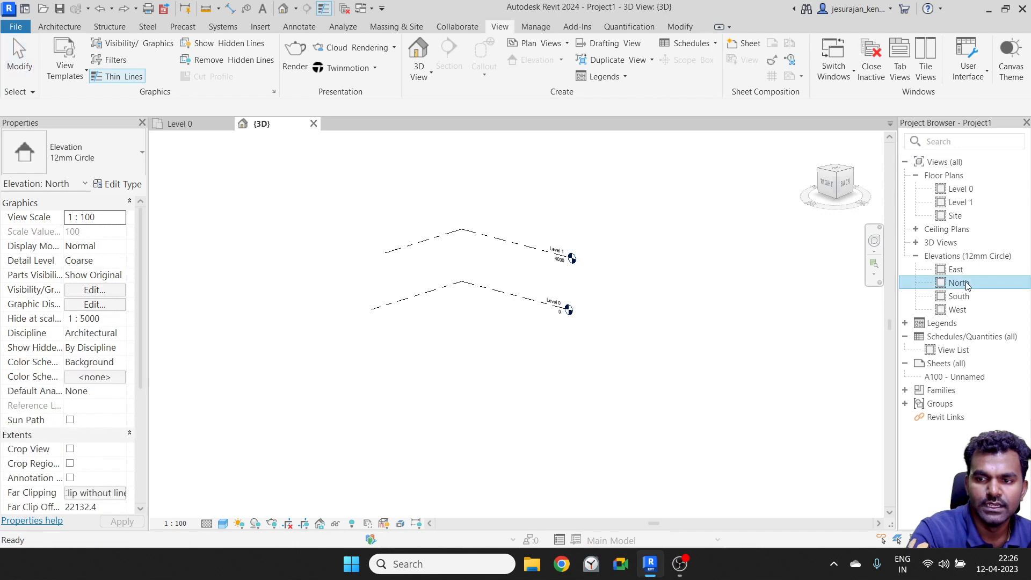
click(656, 325)
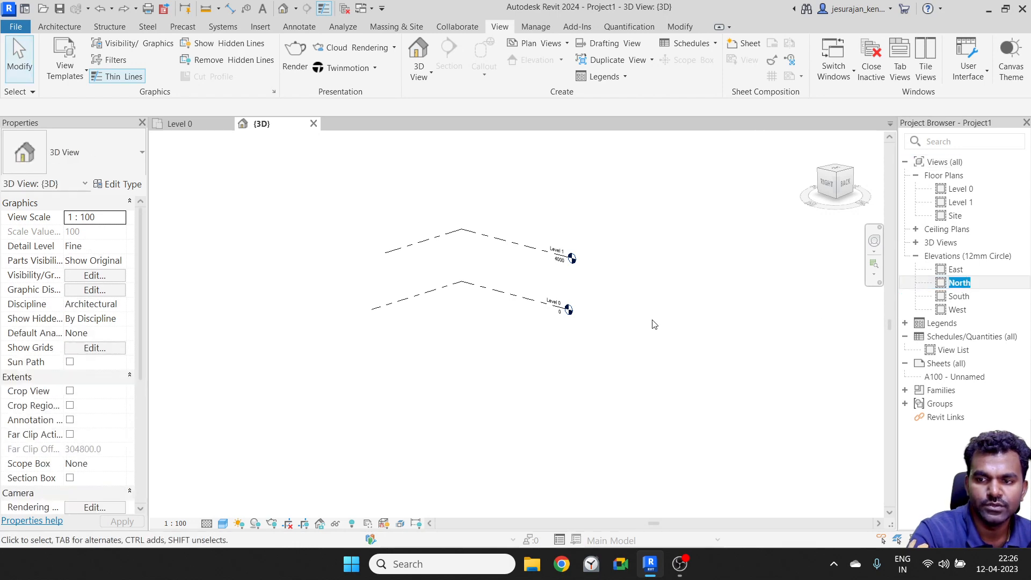
double_click(960, 283)
scroll(481, 285, down, 5)
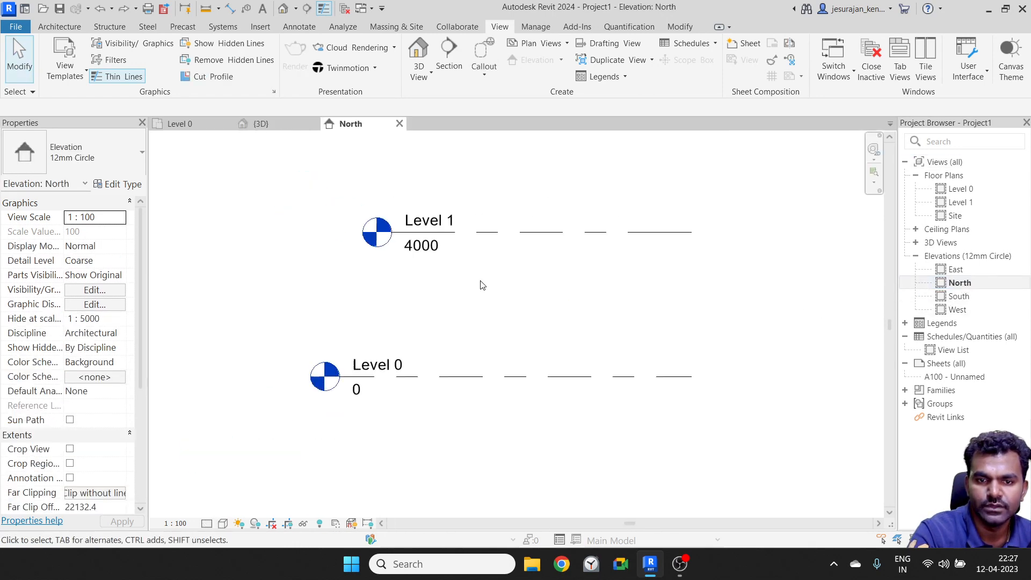
Extend the head end of Level 1 until it aligns with the head of Level 0
click(430, 271)
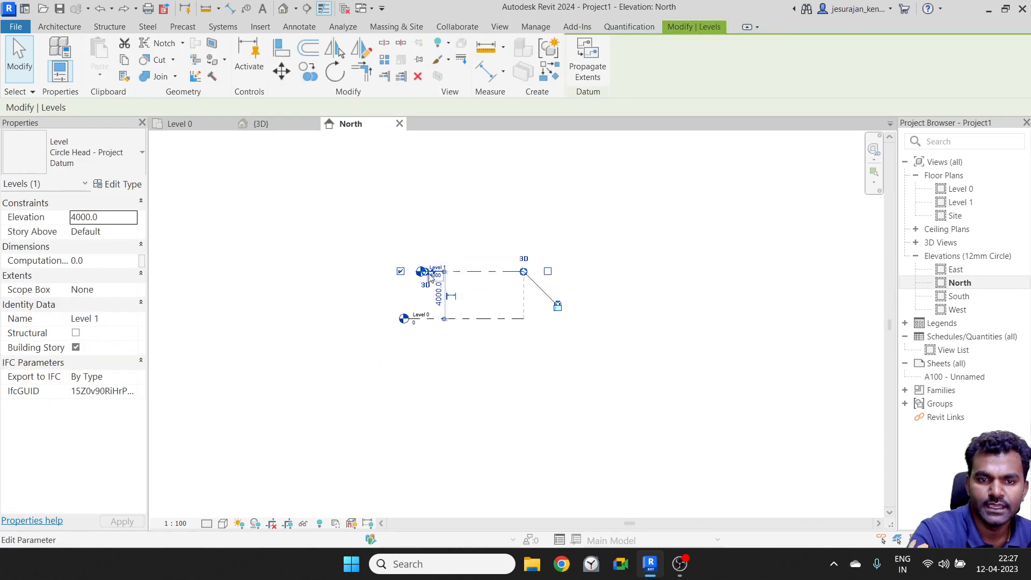
click(428, 277)
key(Return)
scroll(429, 268, up, 3)
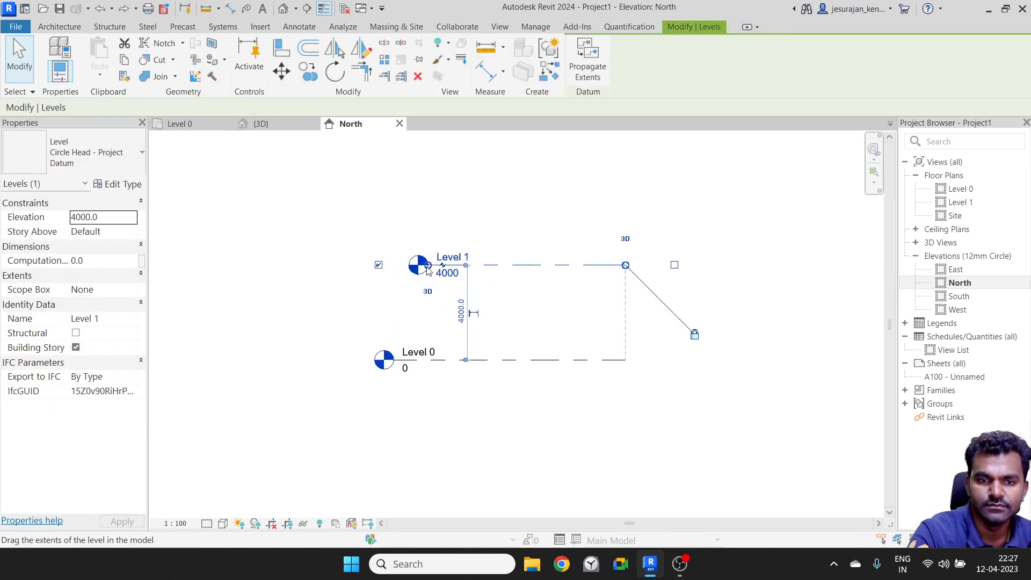
drag(429, 265, 393, 265)
click(320, 338)
scroll(376, 324, down, 1)
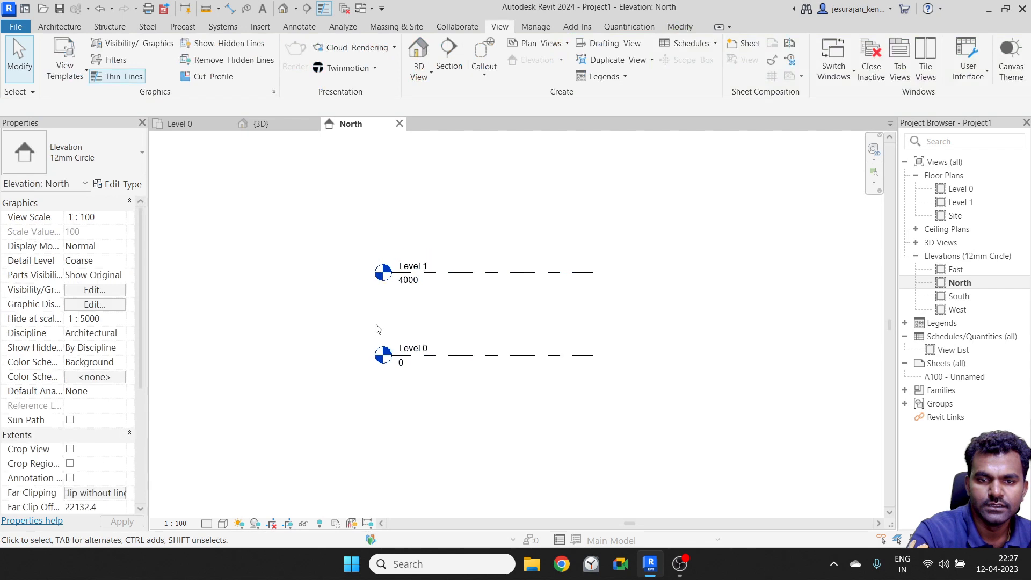
scroll(414, 314, up, 1)
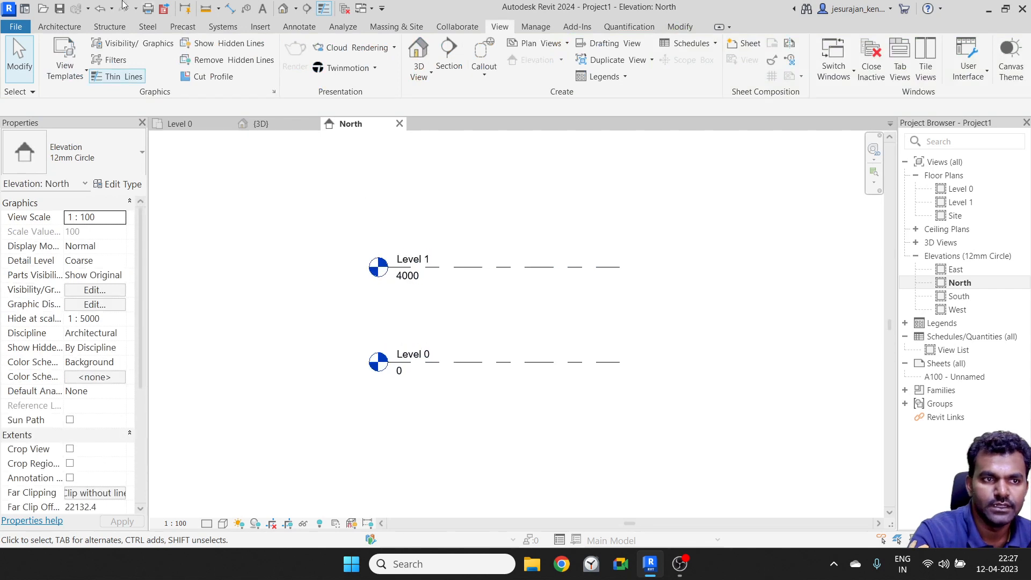
Start the Level command and restrict the plan view types created with new levels to Floor Plan only
click(59, 27)
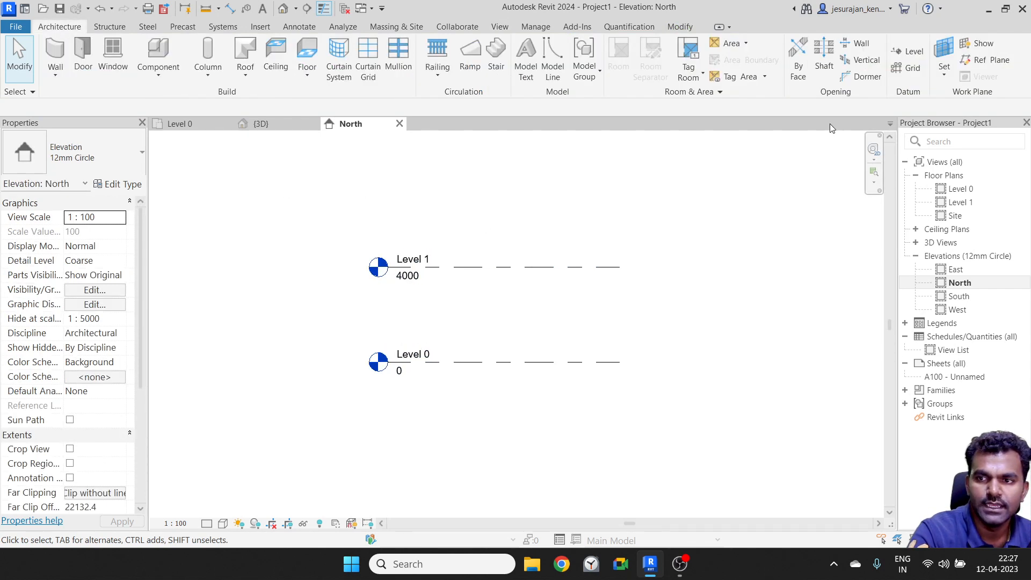
click(917, 50)
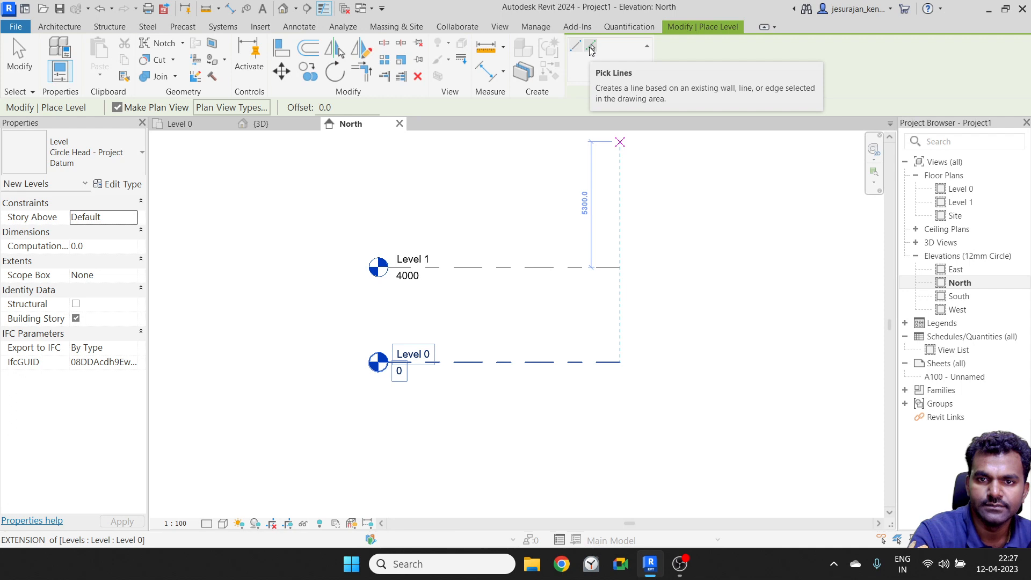
scroll(520, 313, up, 2)
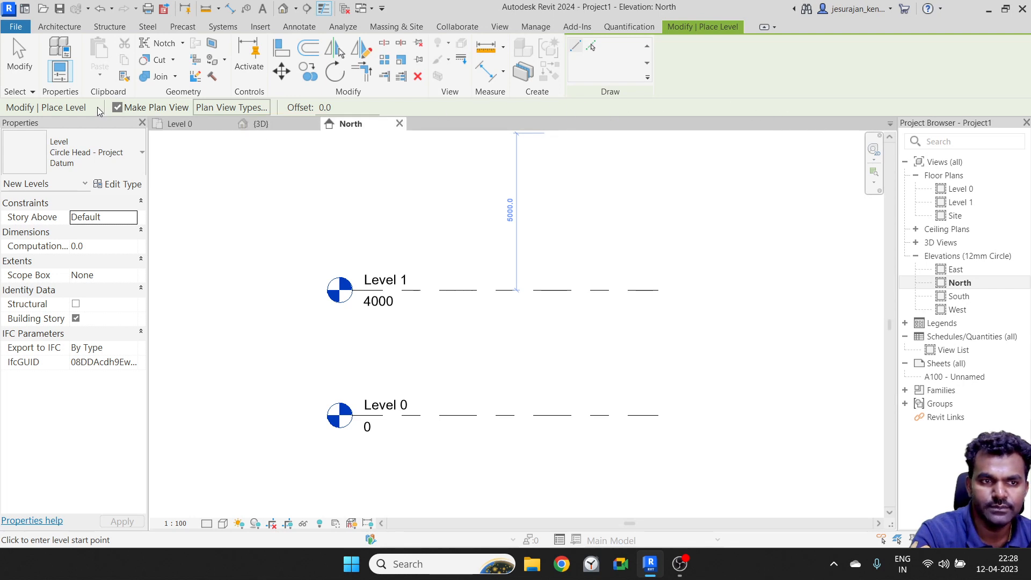
click(230, 108)
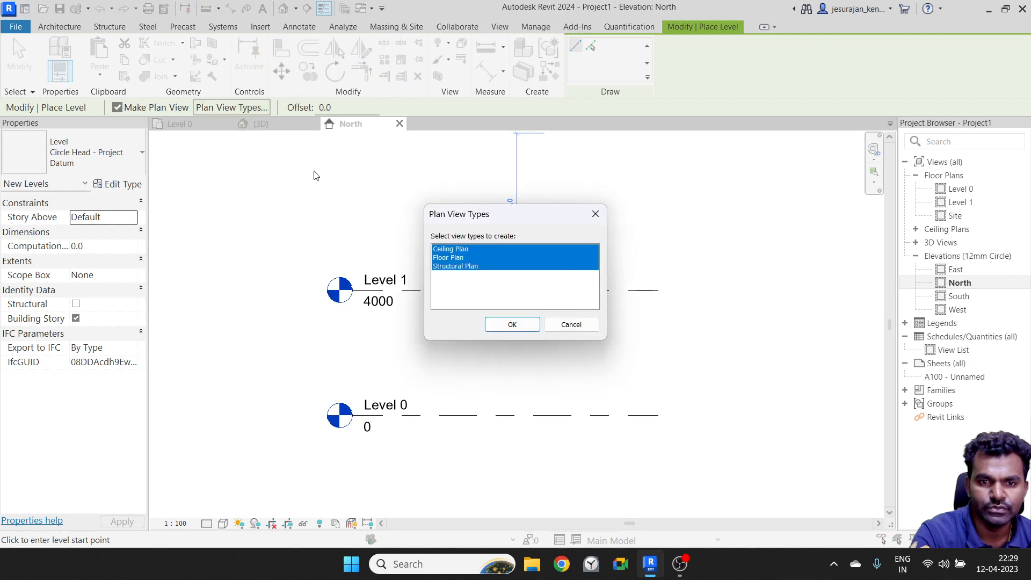
drag(510, 225, 720, 167)
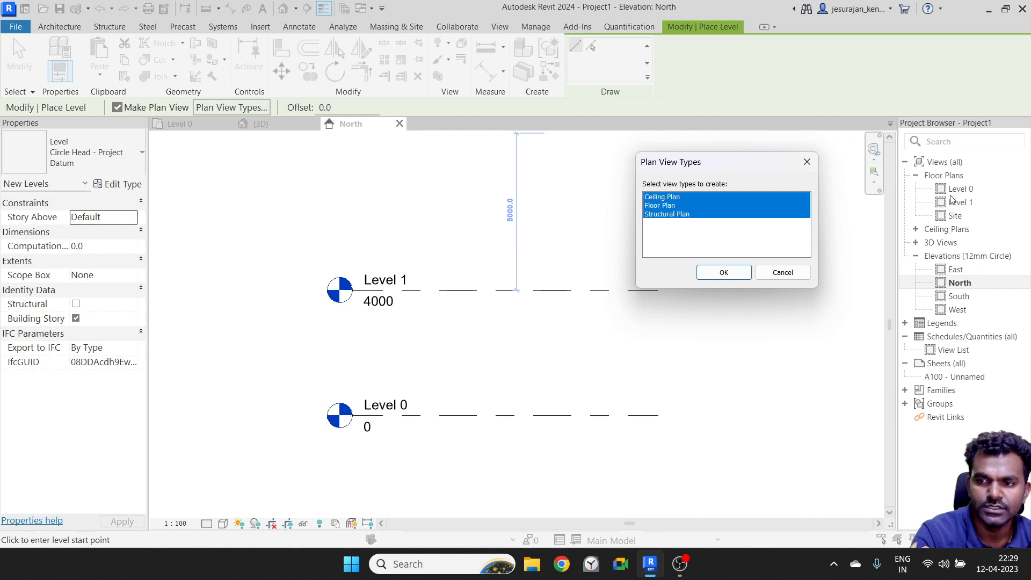
click(678, 206)
click(679, 215)
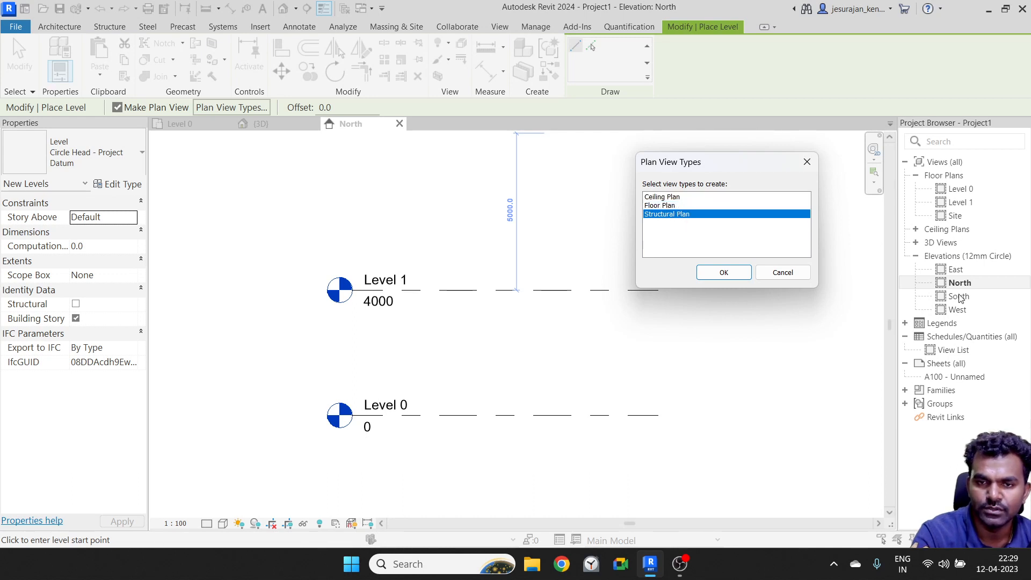
click(686, 213)
click(685, 215)
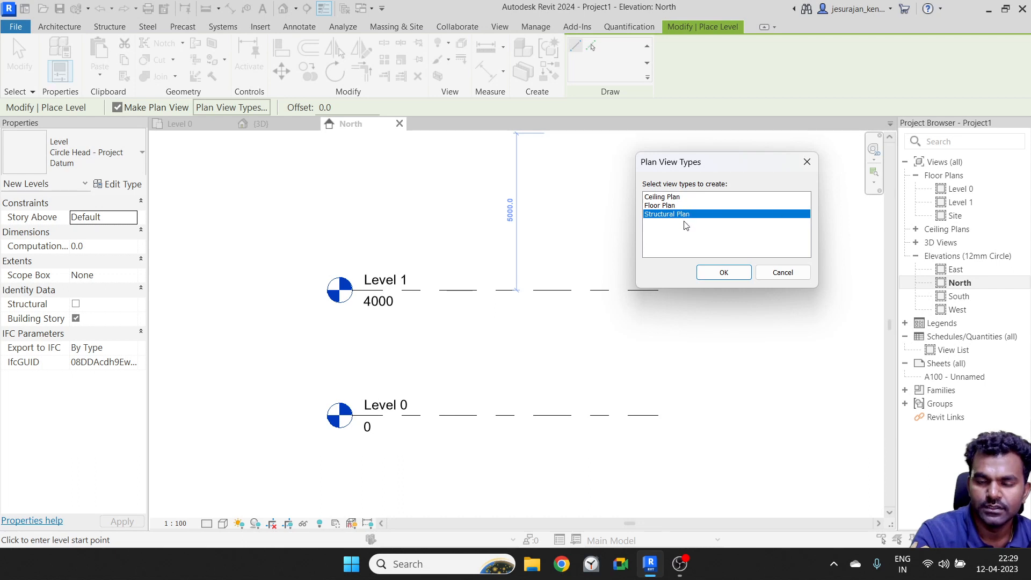
click(680, 206)
click(679, 199)
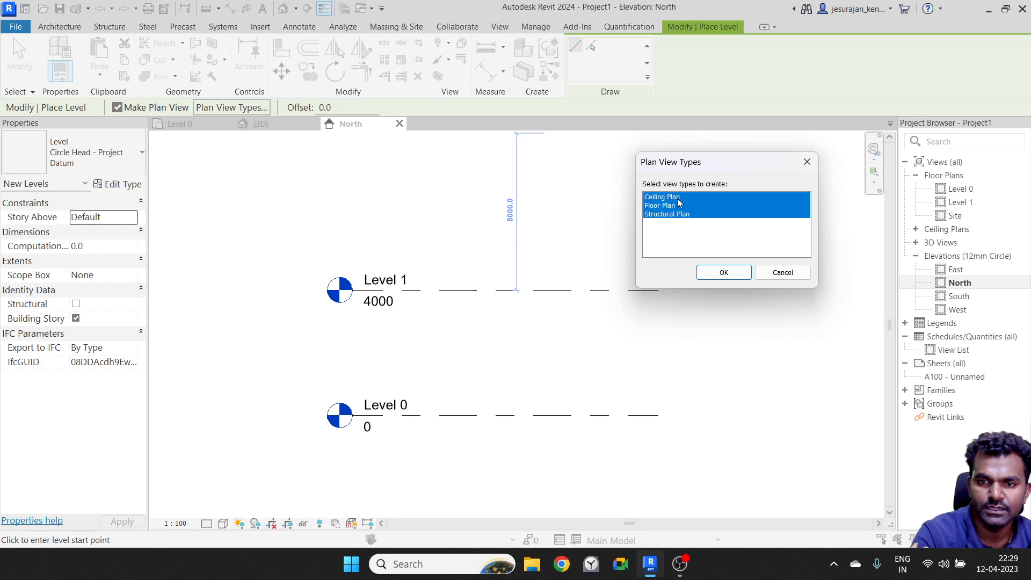
click(675, 199)
click(678, 215)
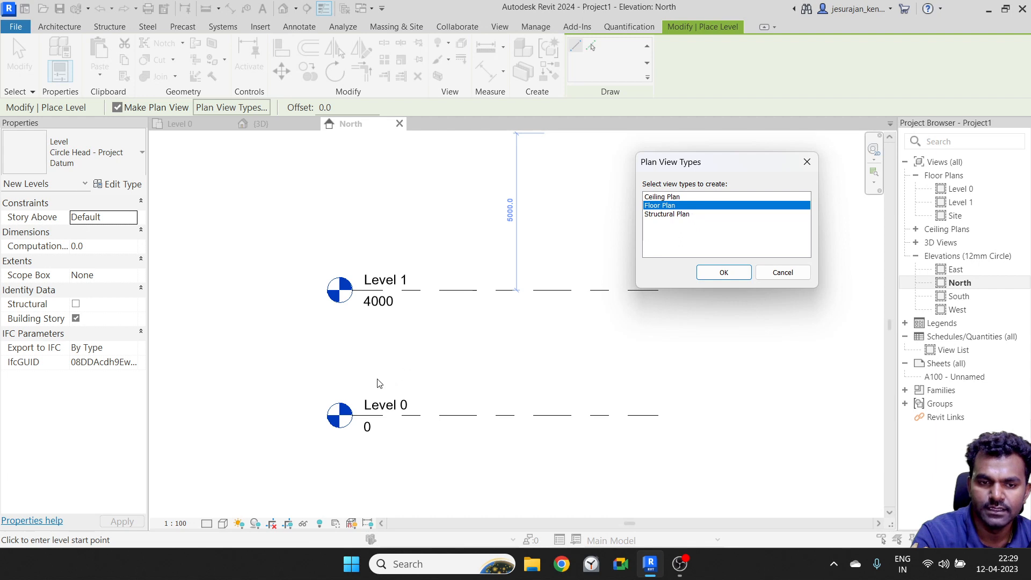
click(723, 272)
scroll(513, 376, down, 2)
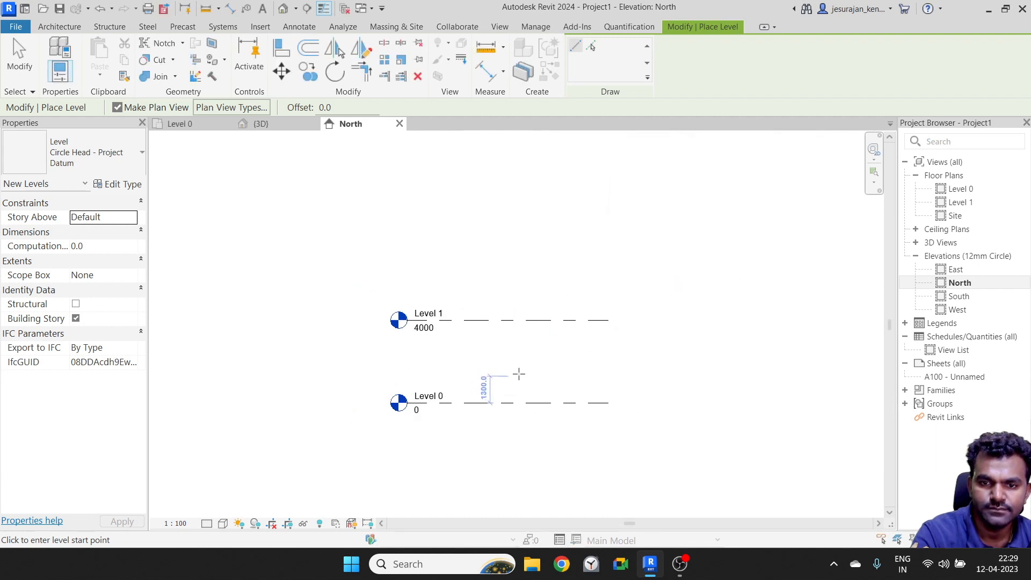
click(609, 241)
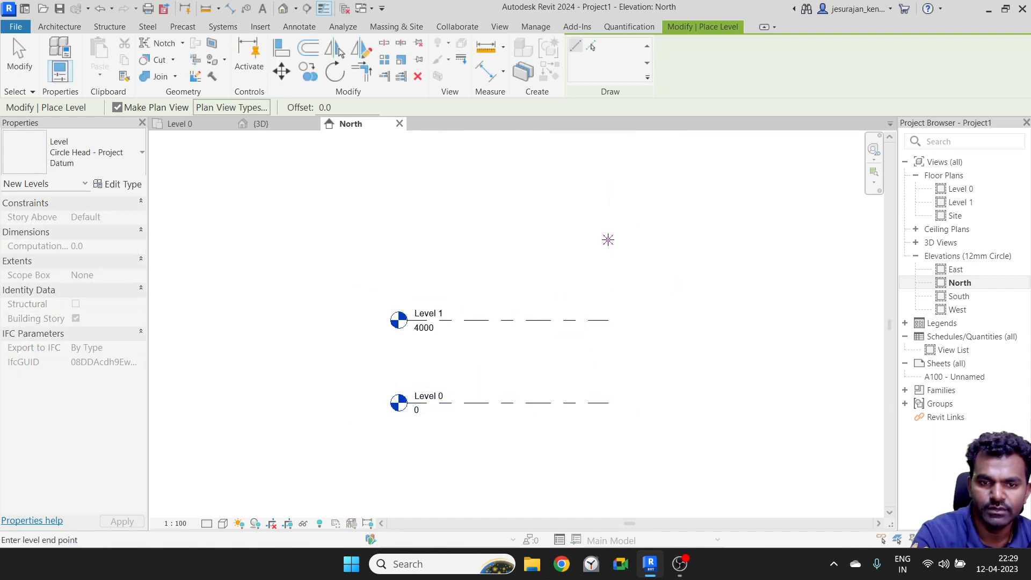
right_click(441, 239)
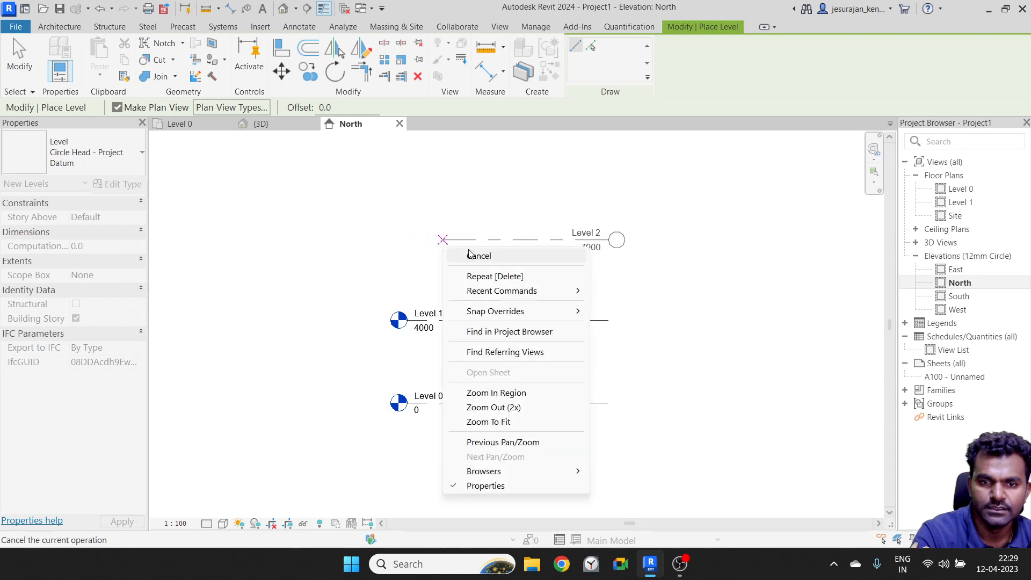
click(471, 256)
Draw a level 3800 above Level 1, at elevation 7800, with both ends aligned to the existing levels
click(410, 240)
click(608, 241)
click(609, 222)
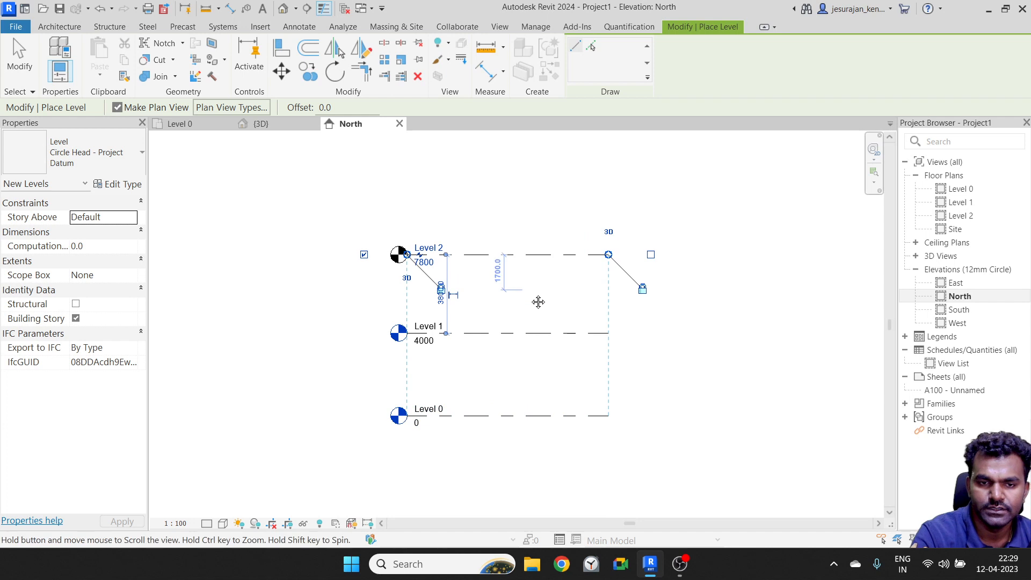
key(Escape)
key(Escape)
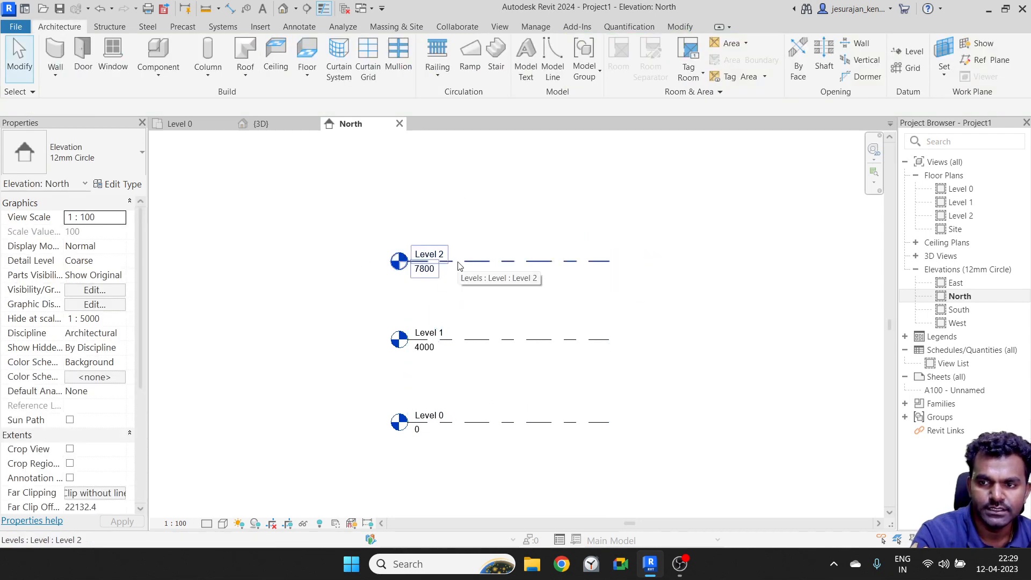
Create a reflected ceiling plan view for Level 2
click(955, 217)
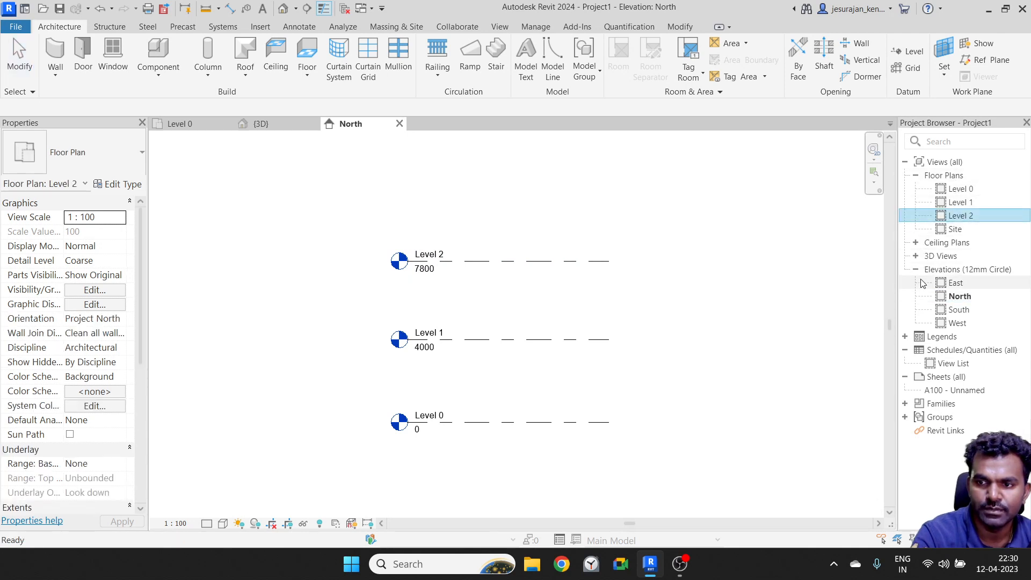
click(917, 243)
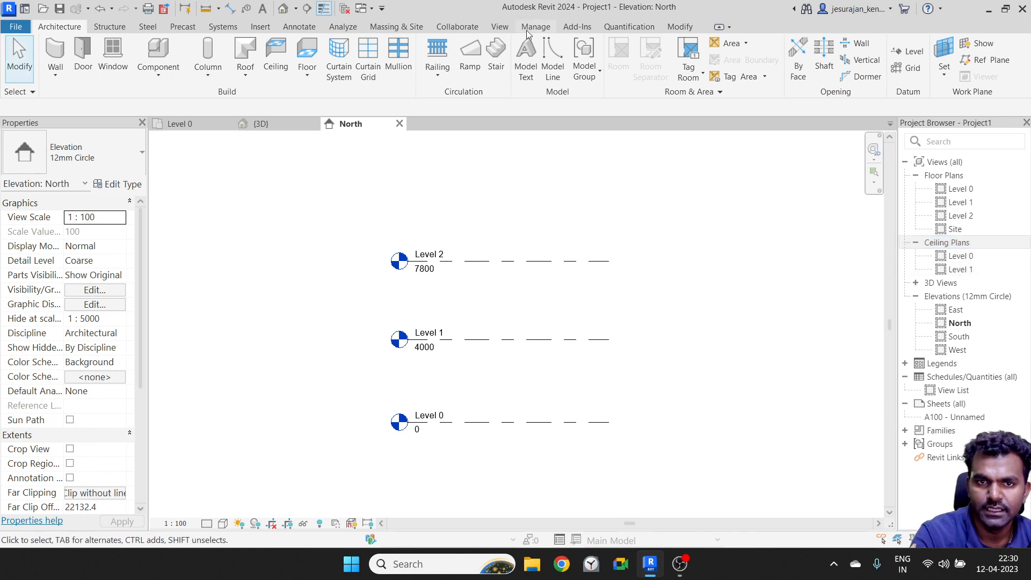
click(509, 27)
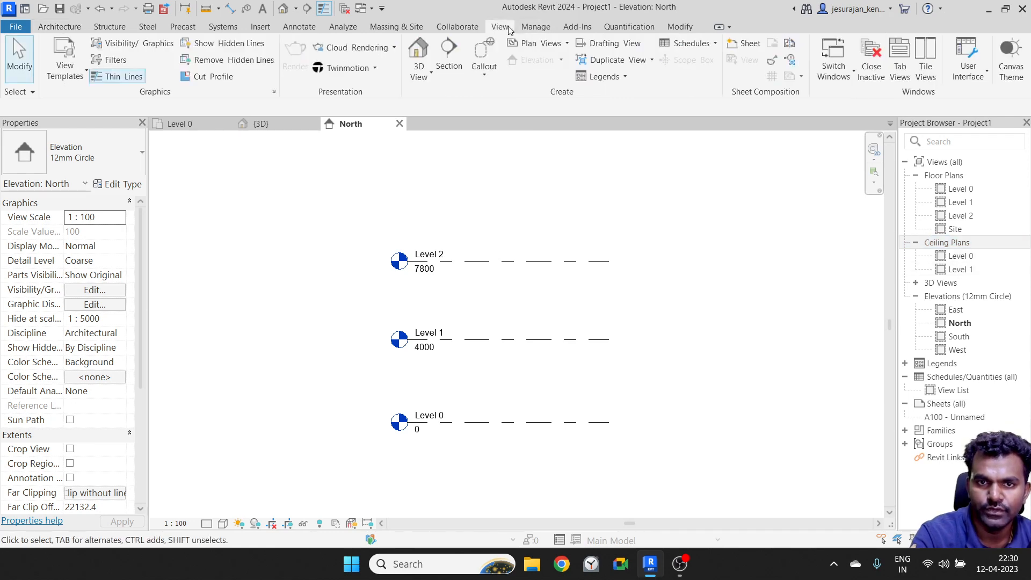
click(539, 43)
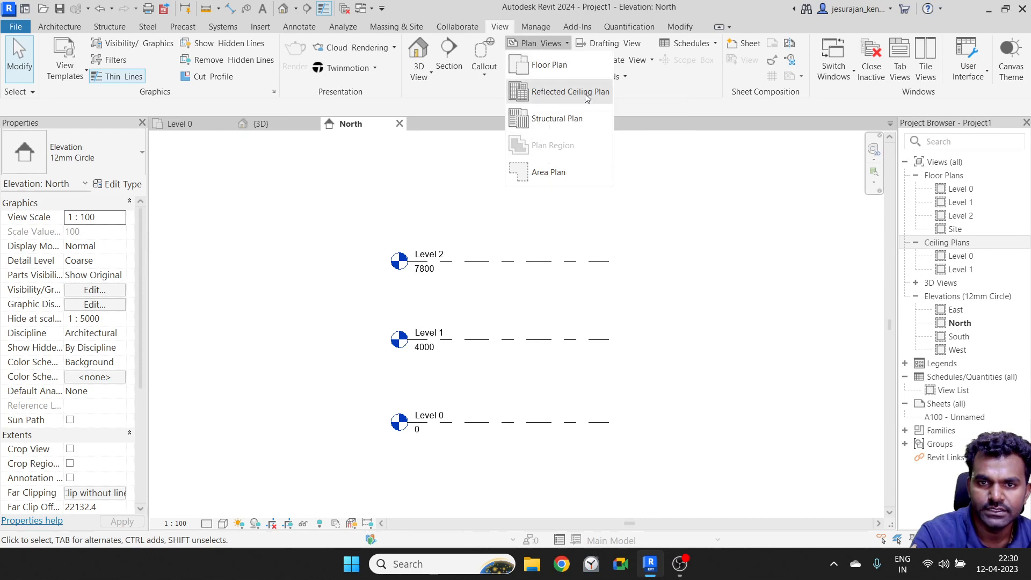
click(558, 92)
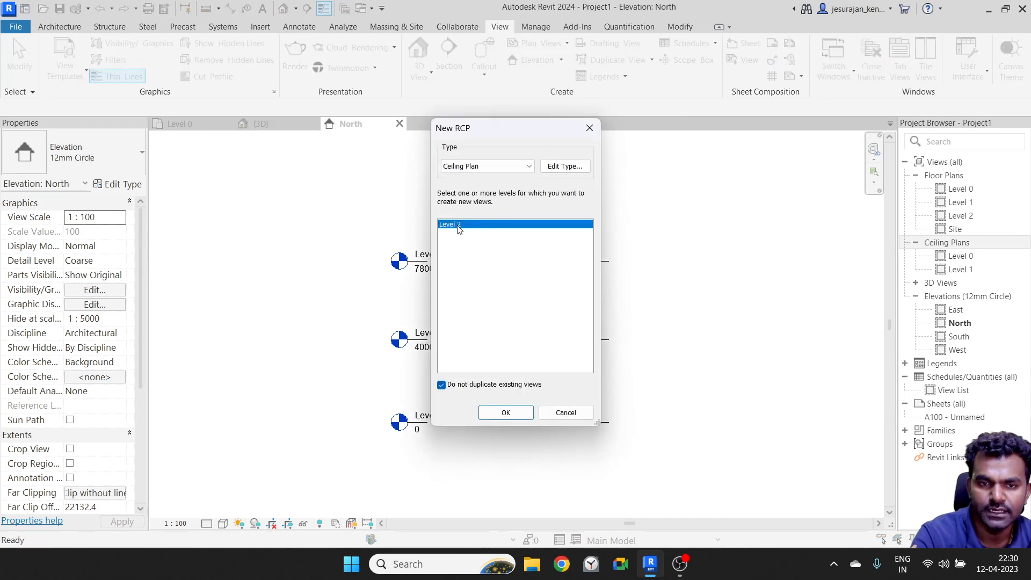
click(513, 413)
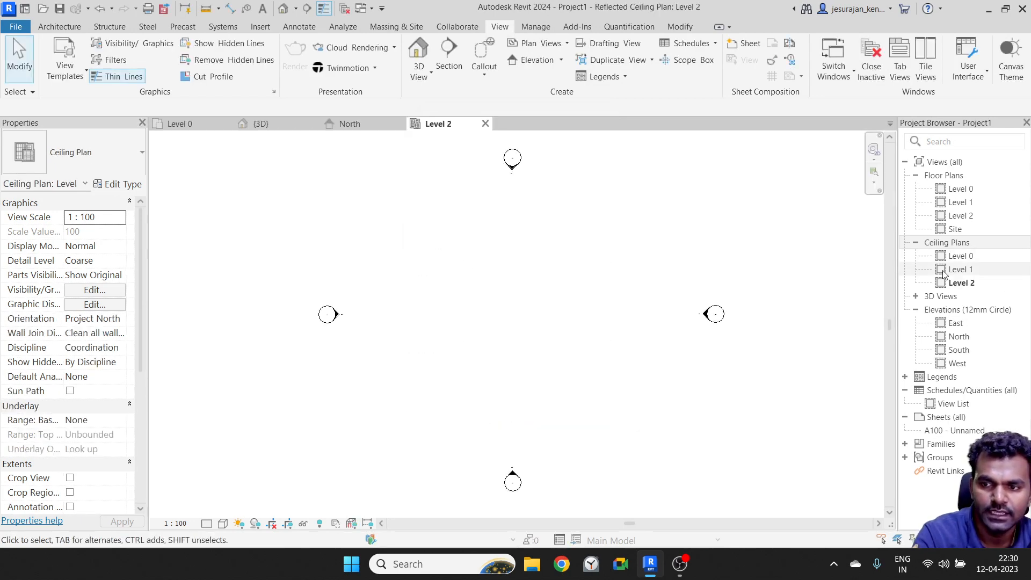
click(965, 283)
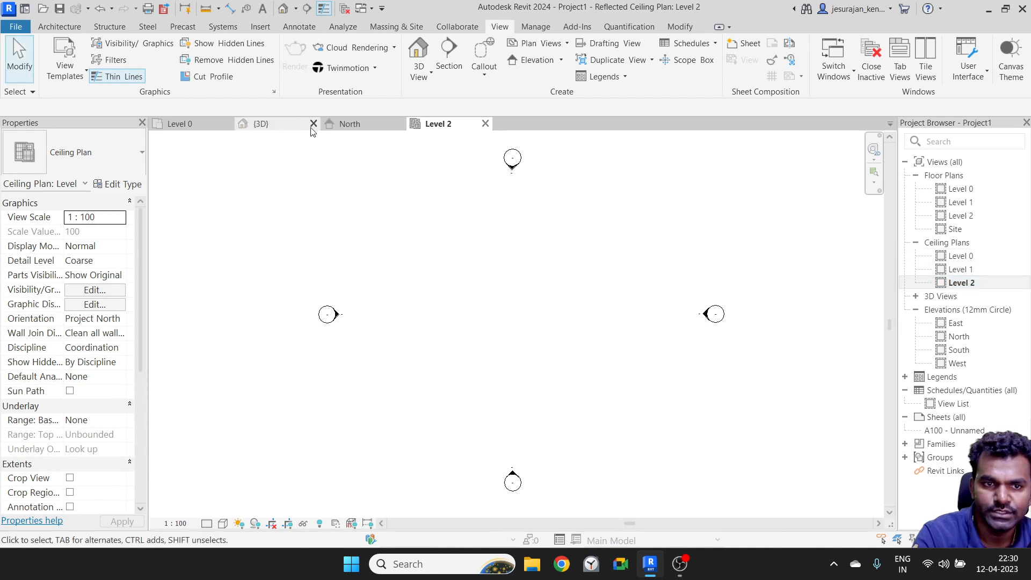
In the North elevation, draw a level 3100 above Level 2, aligned with the existing levels and creating only a floor plan
click(350, 125)
middle_drag(462, 178, 458, 178)
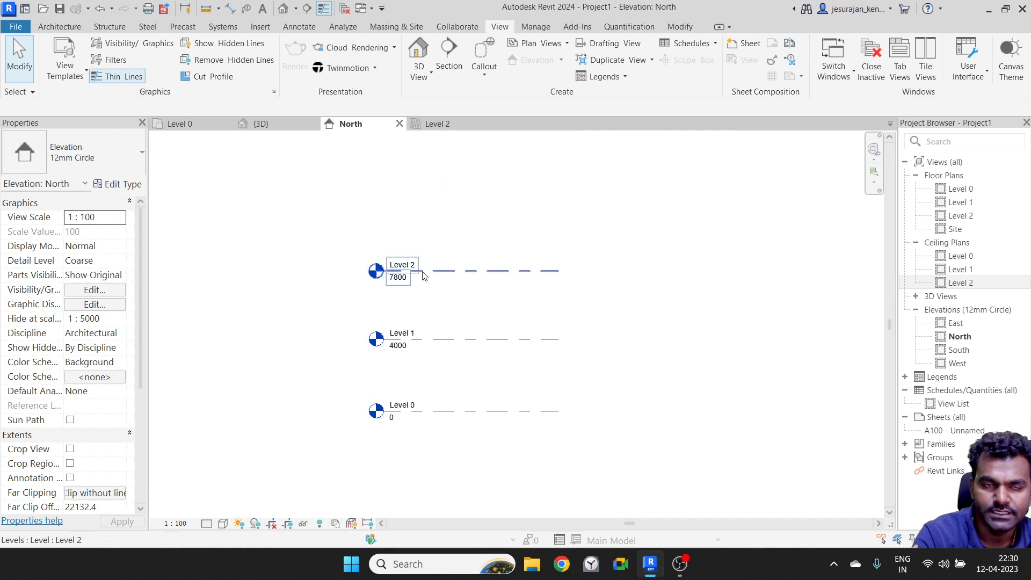
click(77, 29)
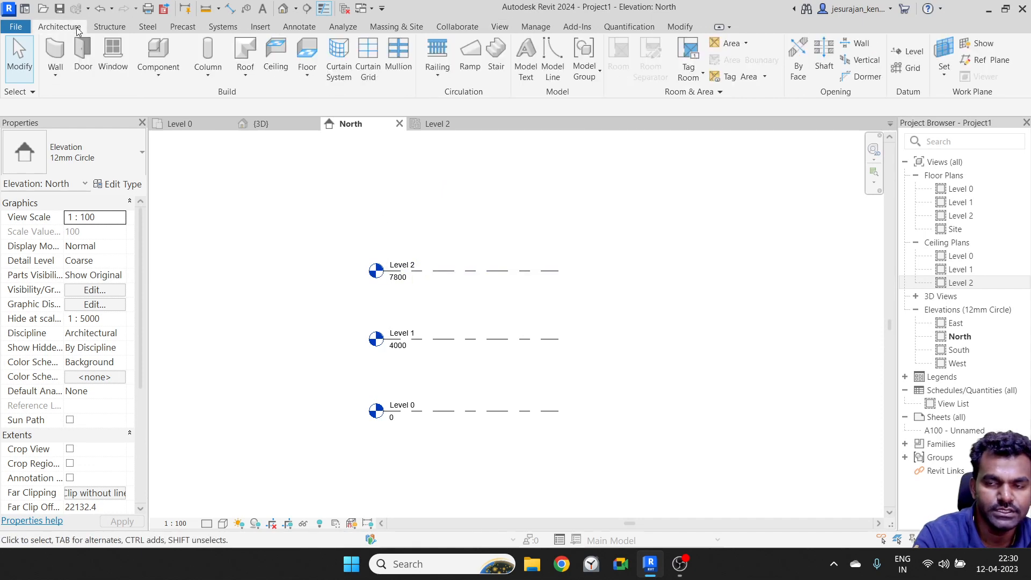
click(914, 51)
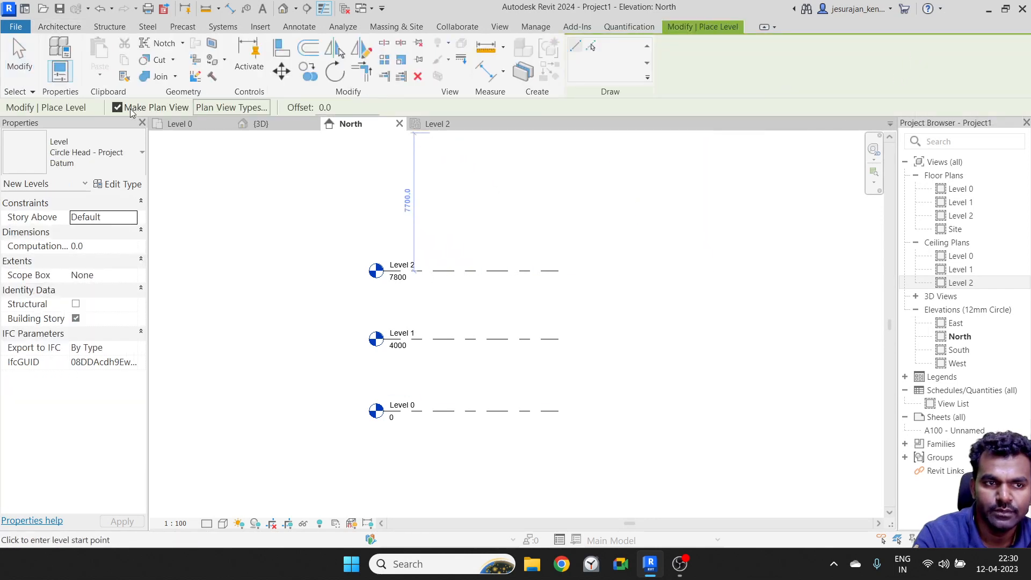
click(219, 110)
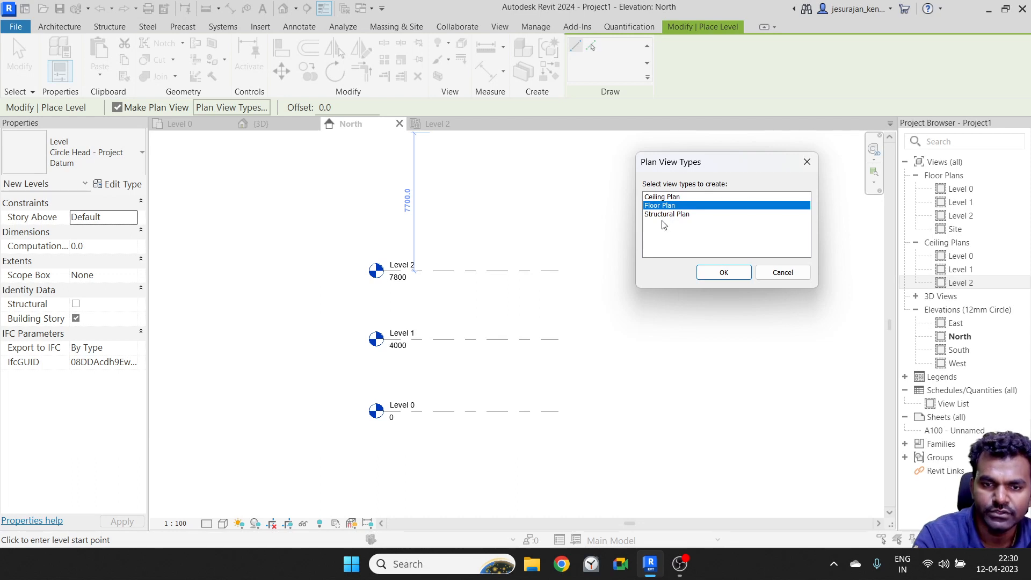
click(724, 272)
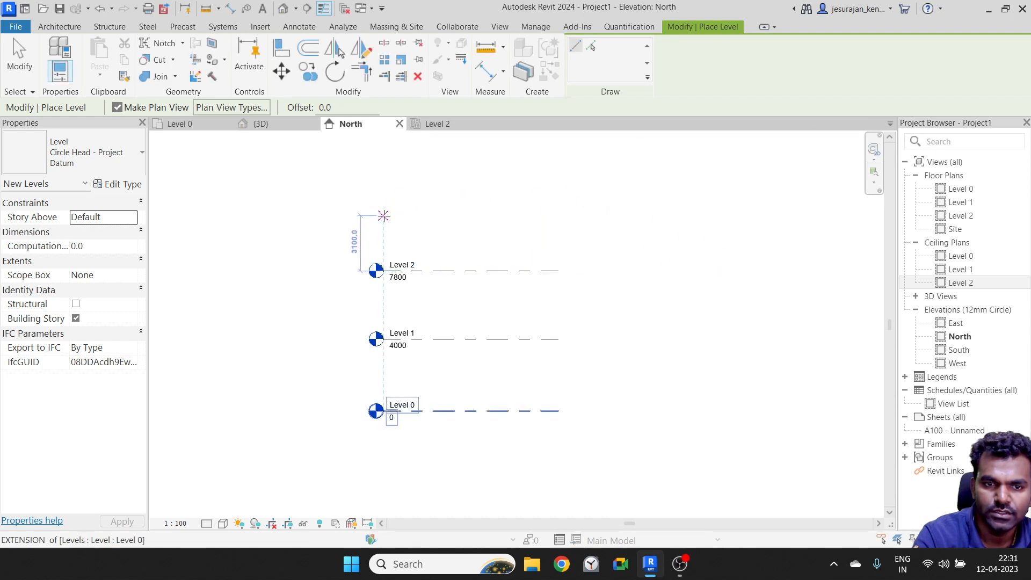
click(376, 215)
click(559, 215)
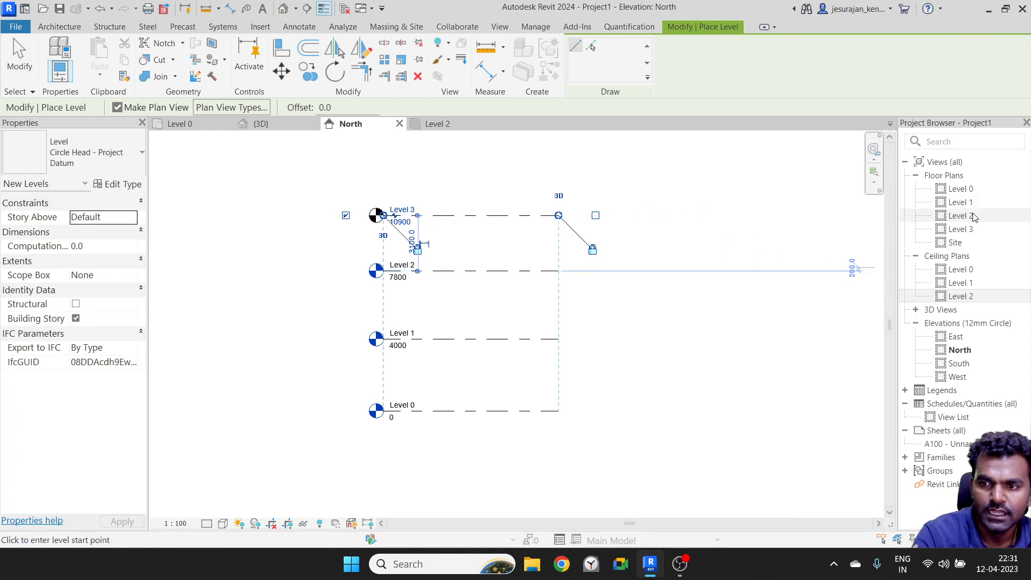
Create a reflected ceiling plan view for Level 3
click(955, 229)
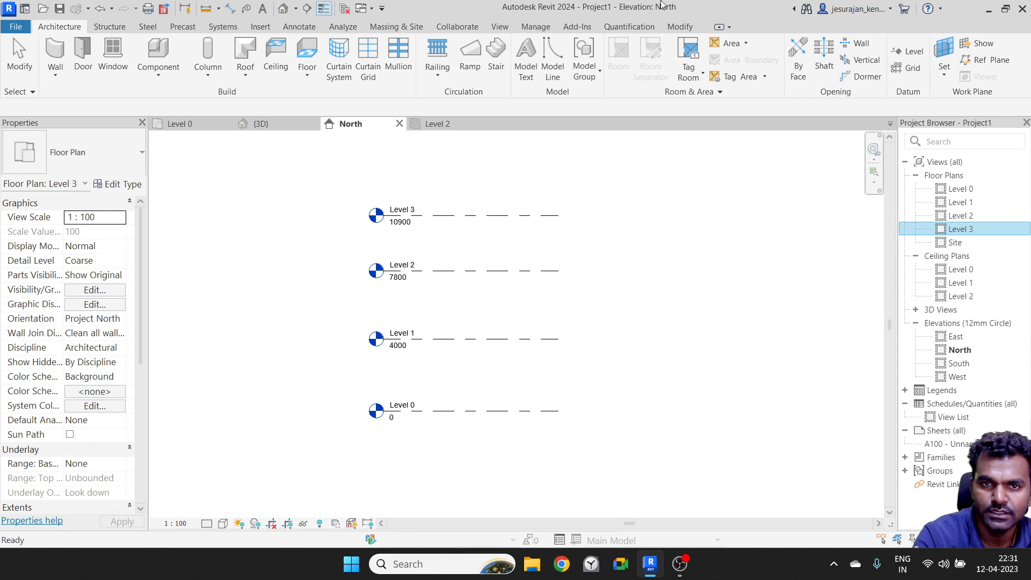
click(500, 26)
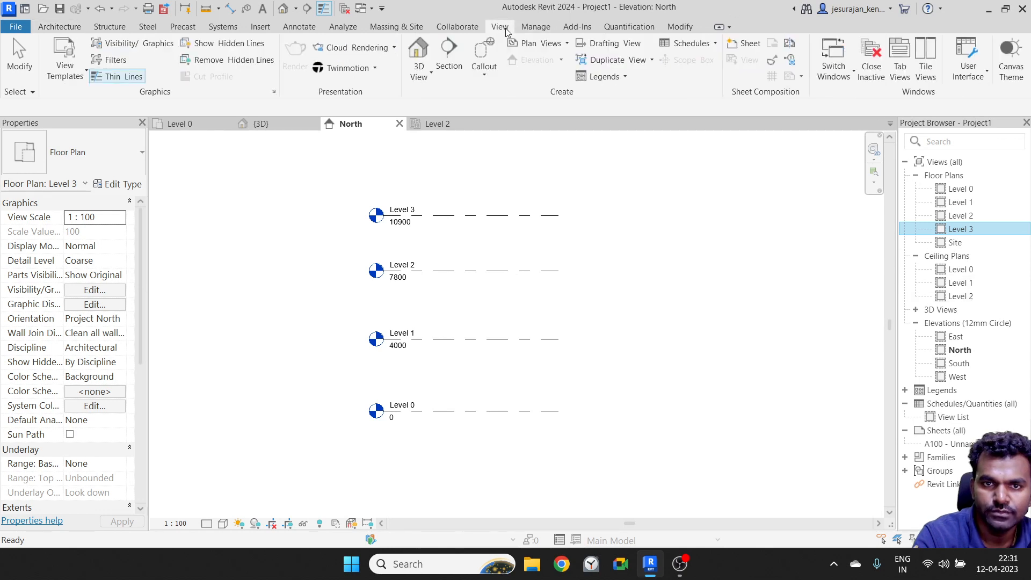
click(540, 44)
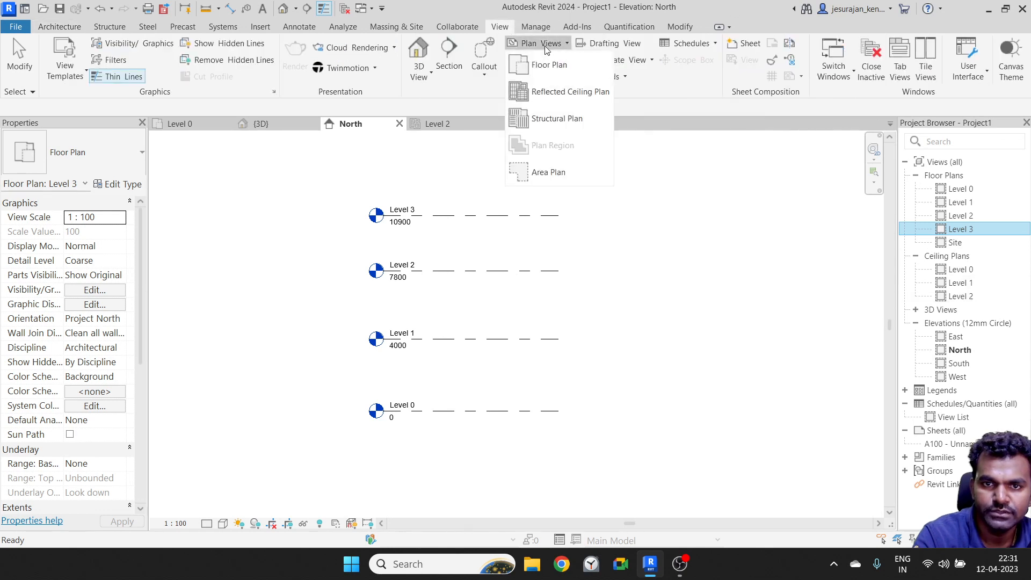
click(572, 94)
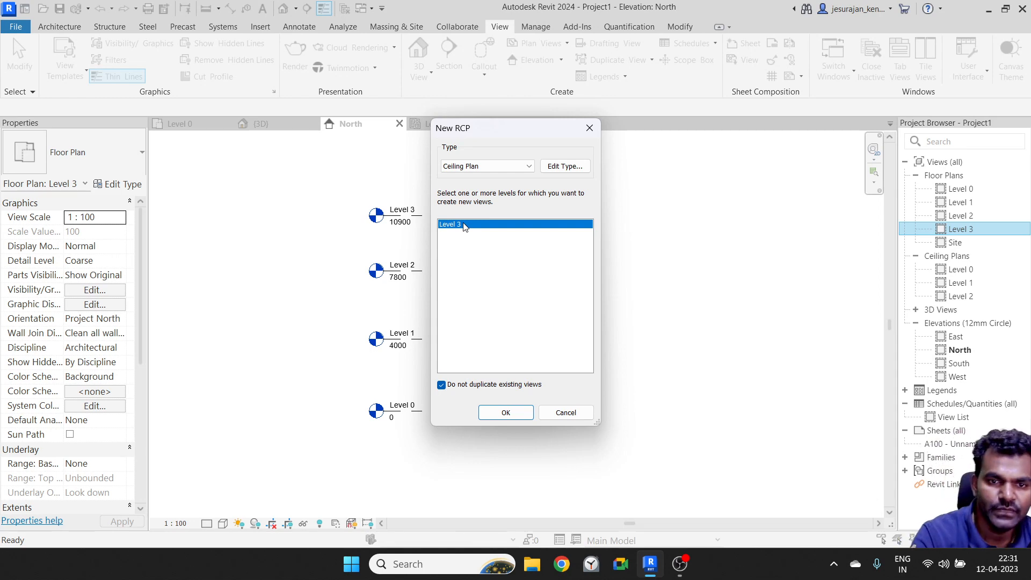
click(505, 413)
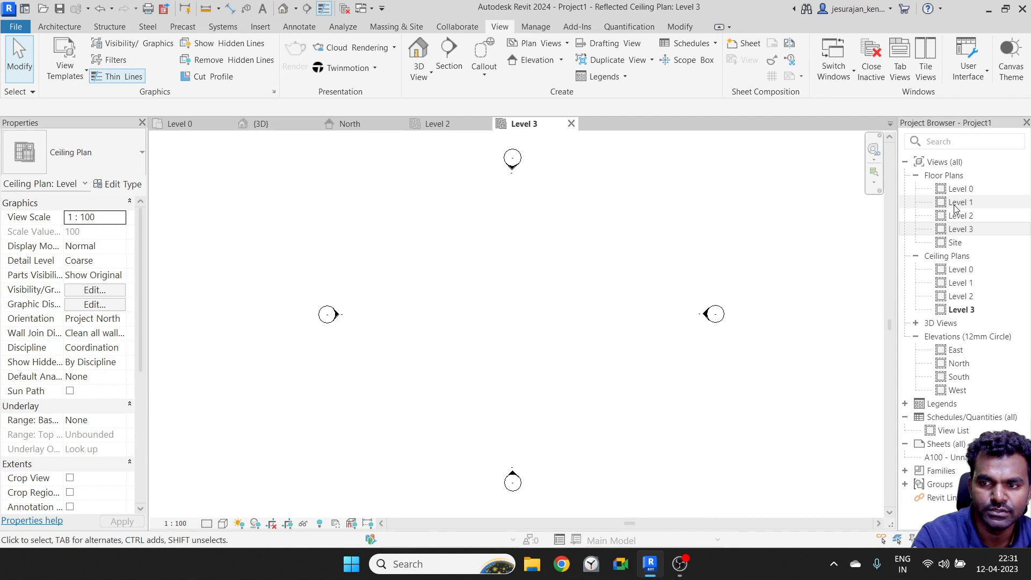
In the North elevation, set Level 0's elevation to 1000
click(358, 125)
middle_drag(449, 215, 447, 247)
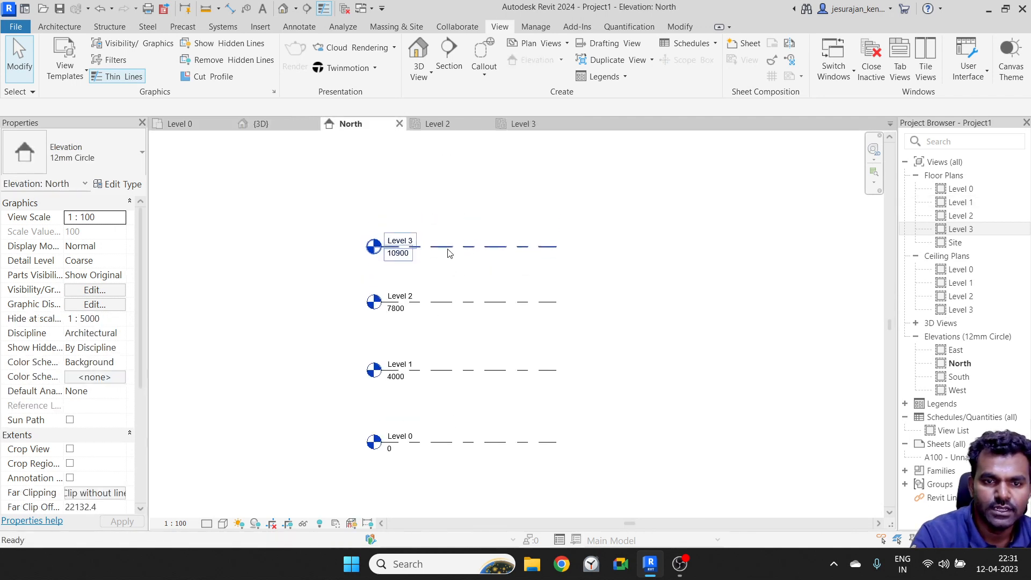
click(449, 247)
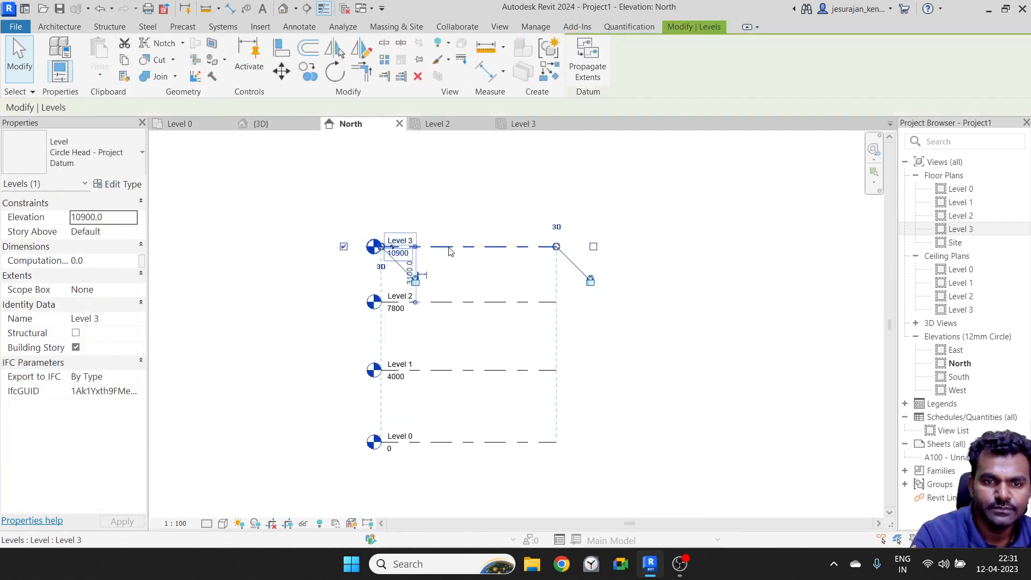
click(428, 442)
scroll(428, 442, up, 5)
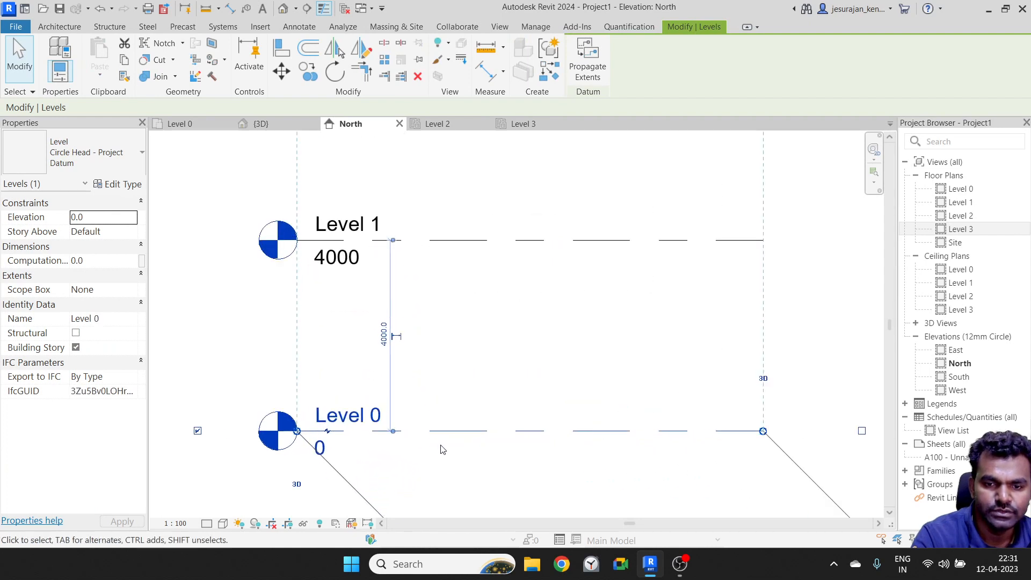
click(679, 412)
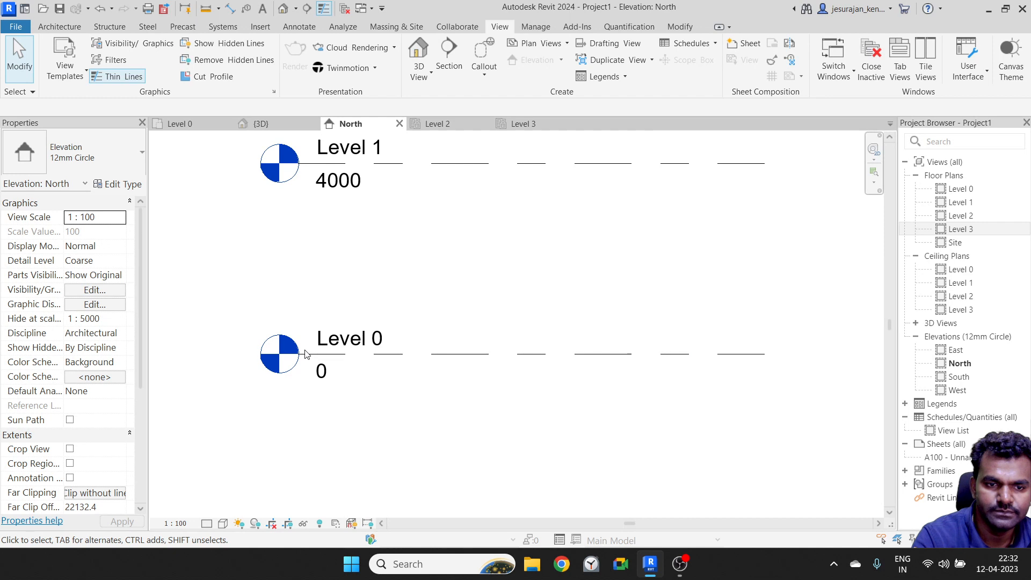
click(334, 343)
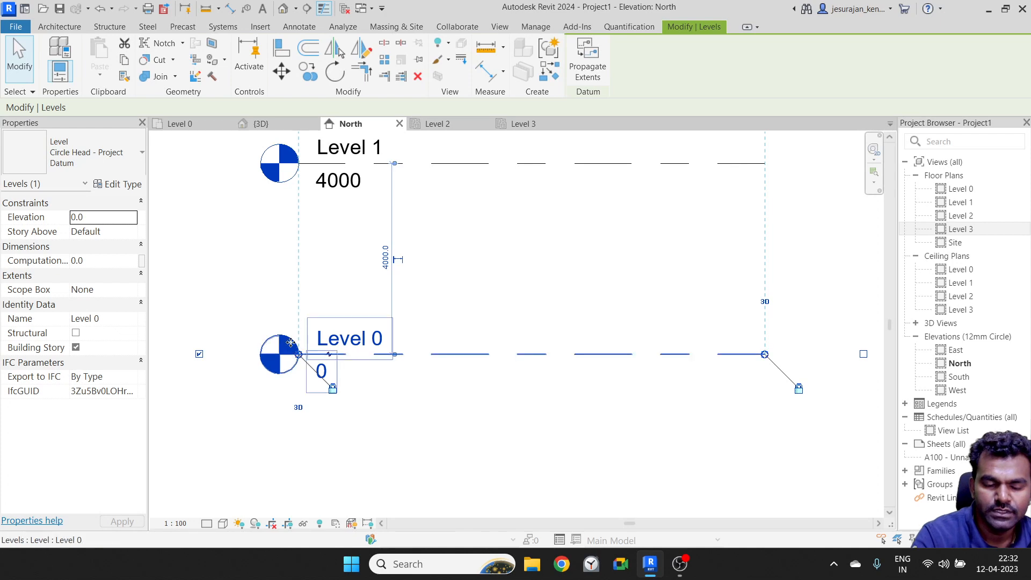
click(360, 339)
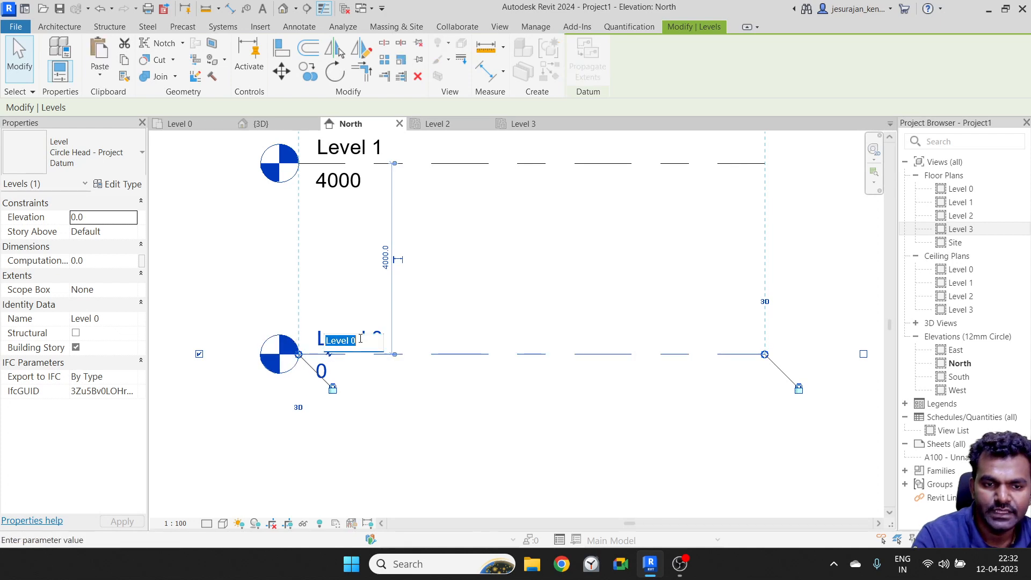
click(327, 368)
click(329, 369)
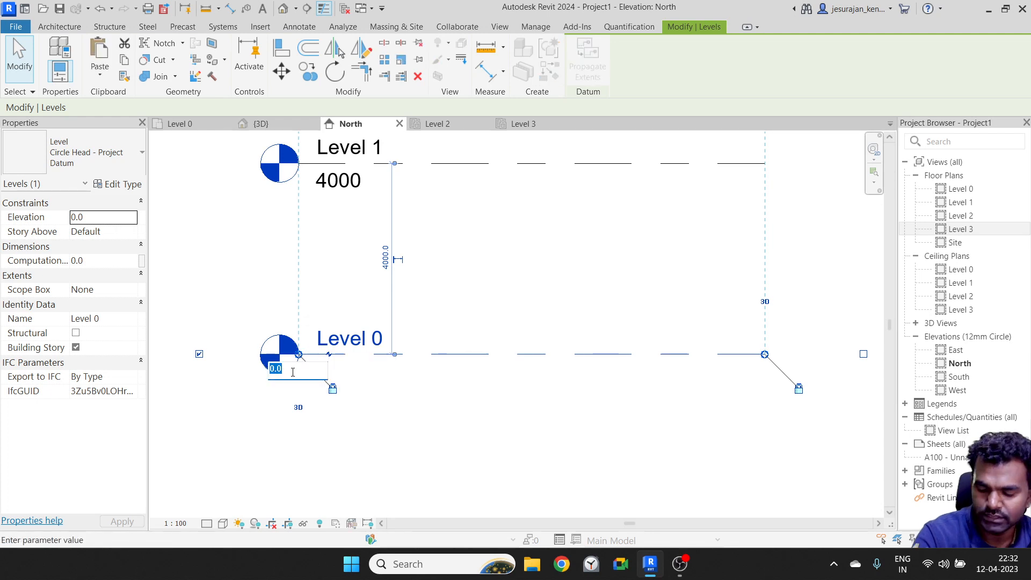
text(1000)
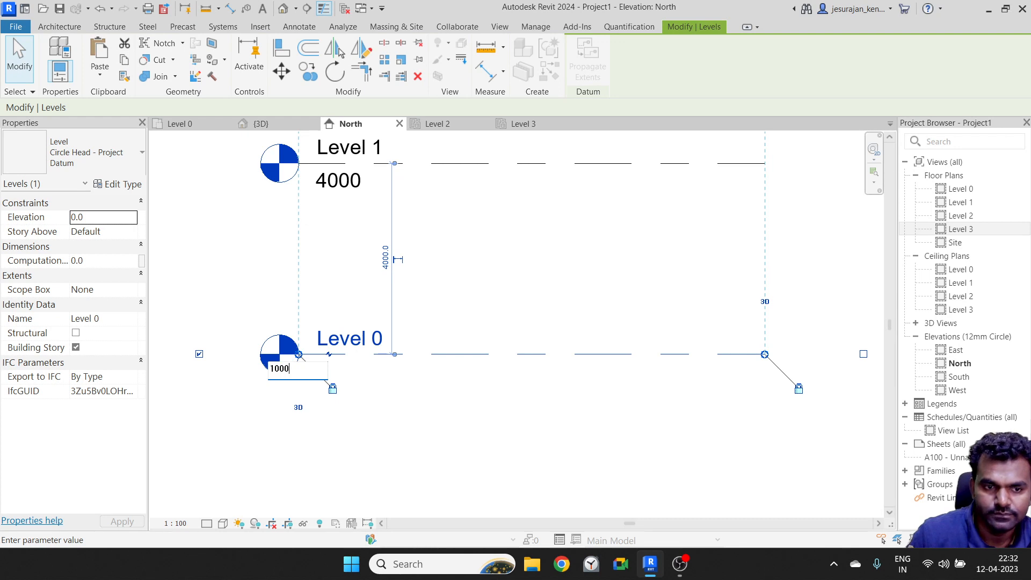
key(Return)
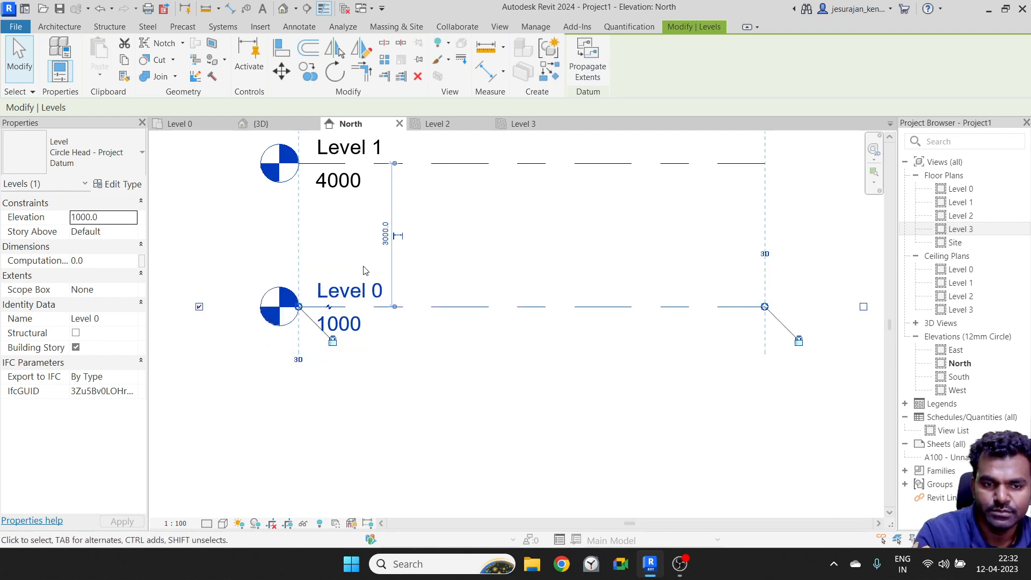
click(356, 323)
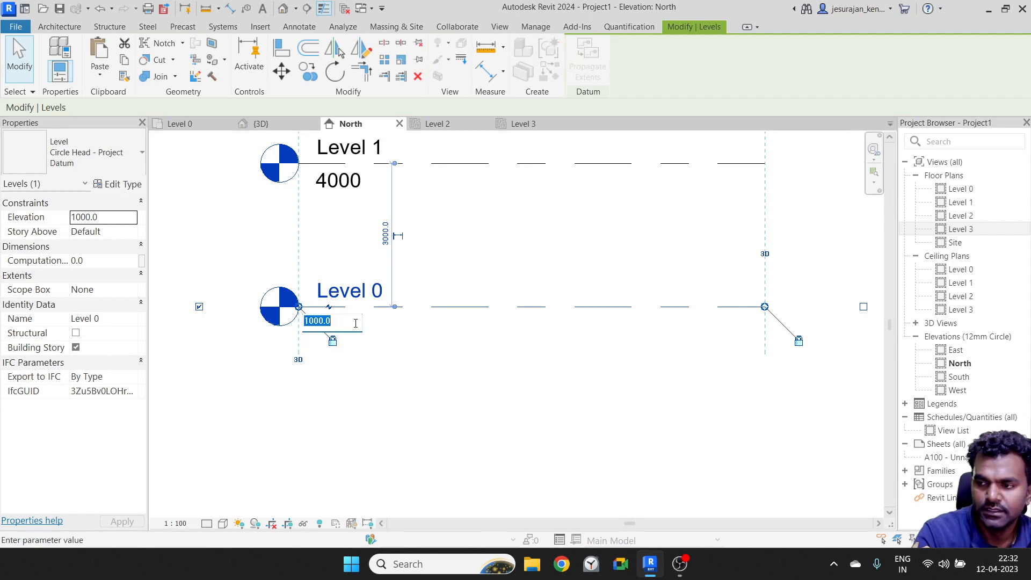
click(415, 331)
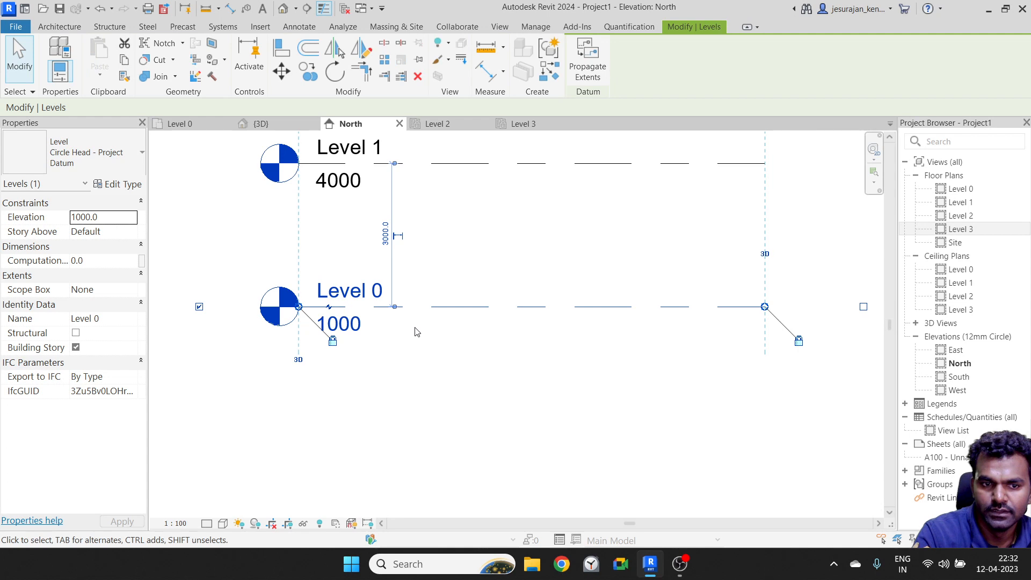
Copy Level 3 straight up by 3000, with the Constrain and Multiple options enabled
scroll(415, 332, down, 4)
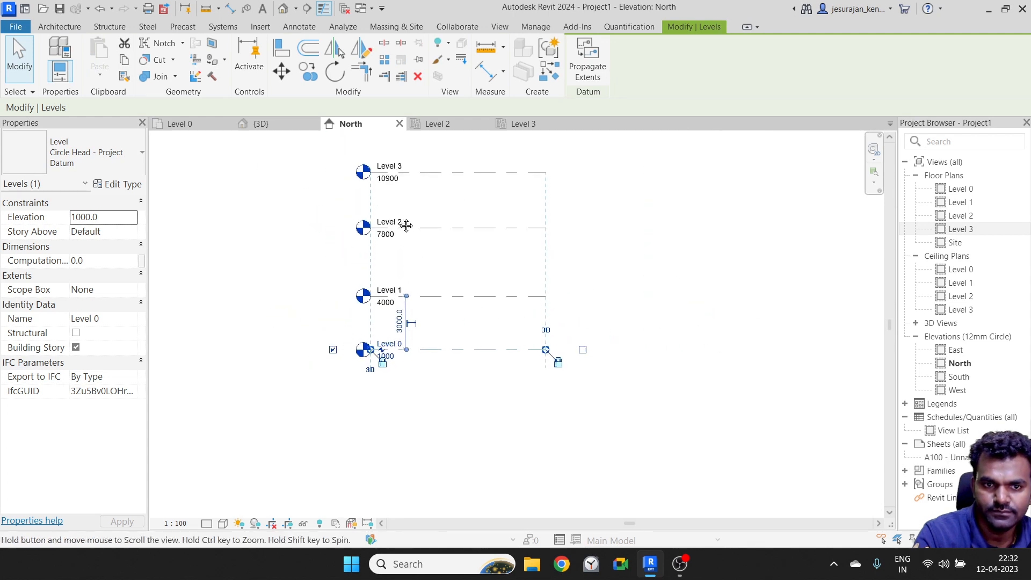
middle_drag(403, 203, 405, 357)
click(429, 315)
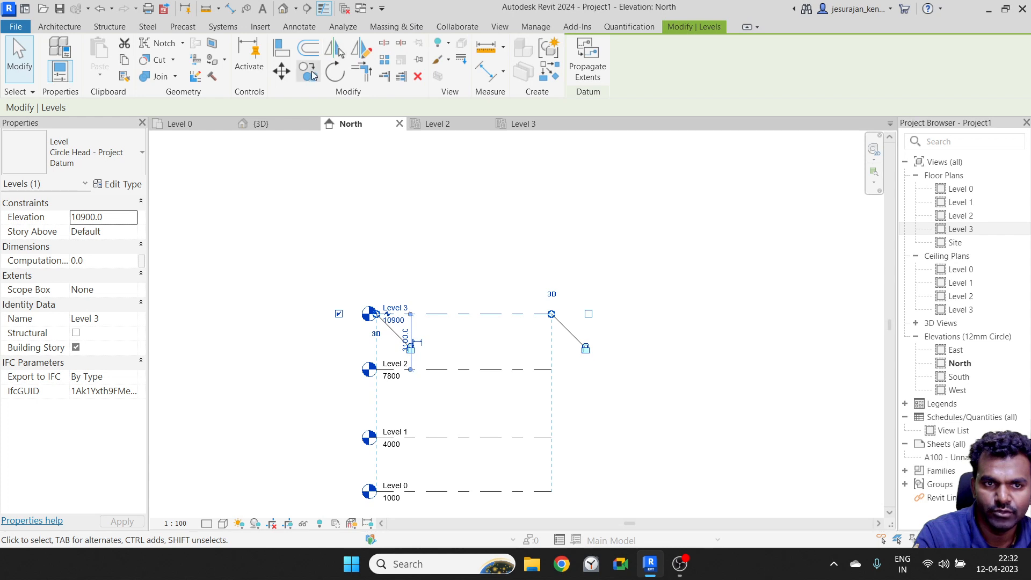
click(310, 73)
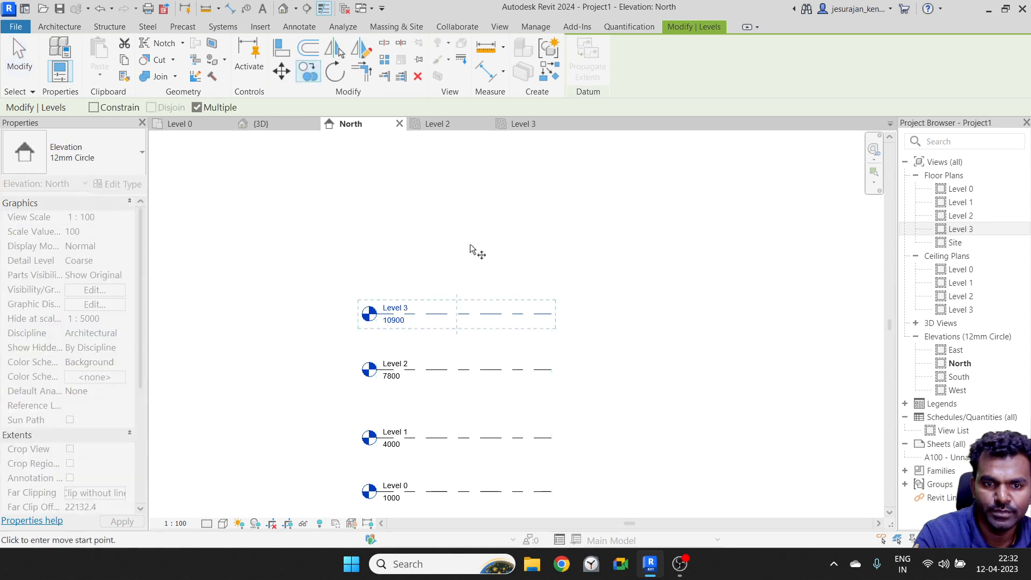
click(477, 314)
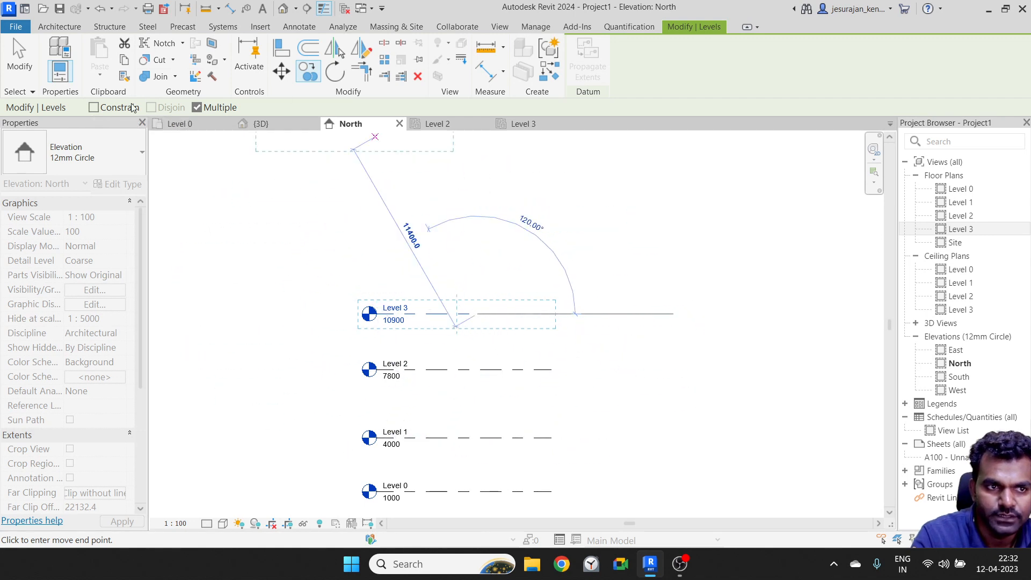
click(97, 109)
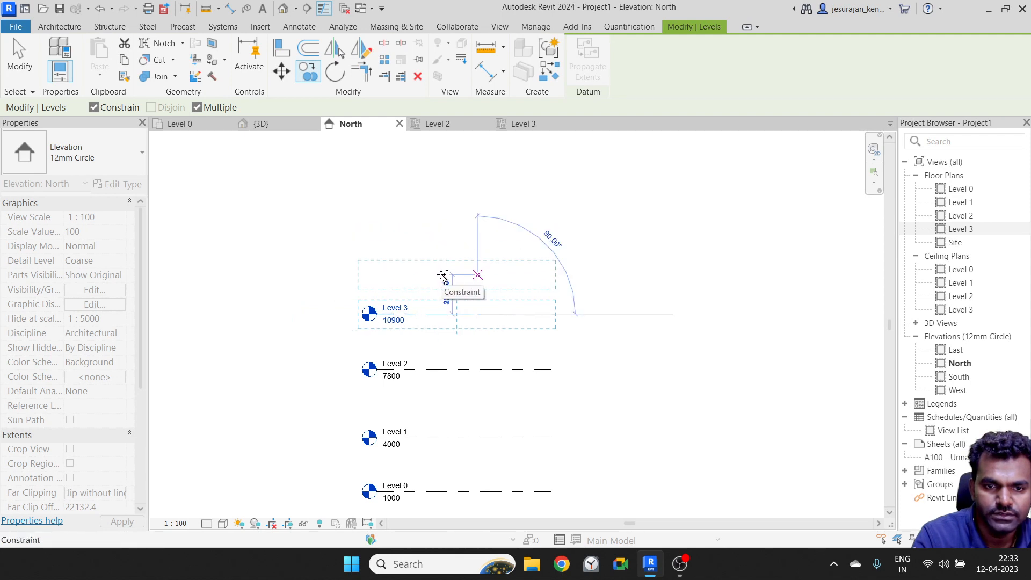
scroll(442, 275, up, 3)
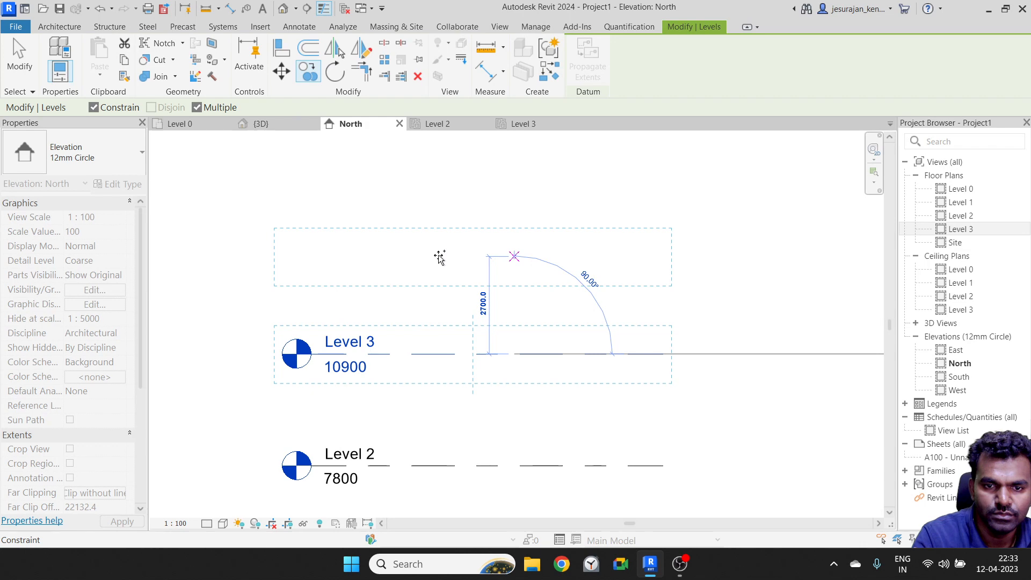
text(3000)
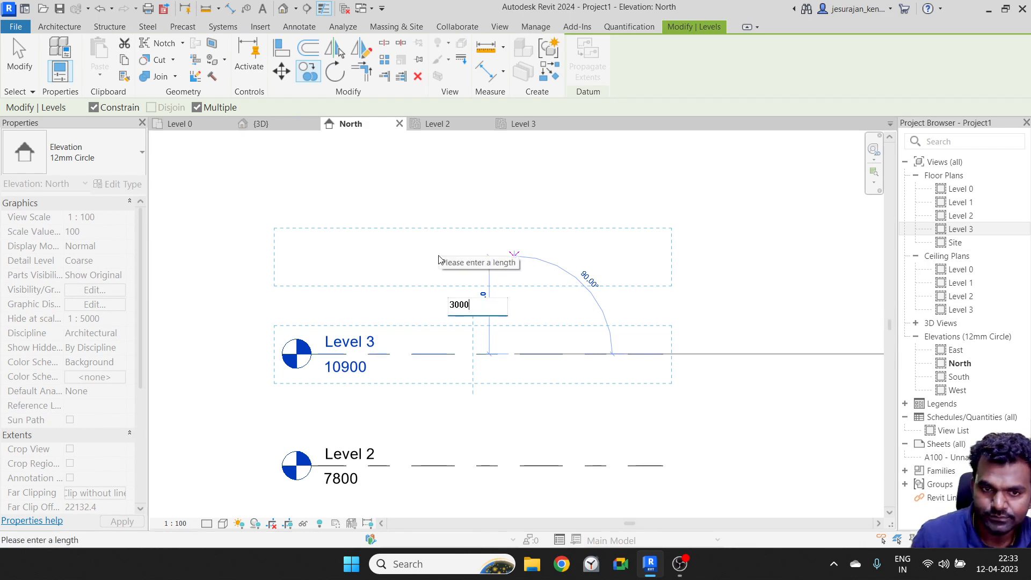
key(Return)
key(Escape)
key(Escape)
Create a floor plan view for Level 4, without duplicating existing views
click(436, 248)
click(436, 253)
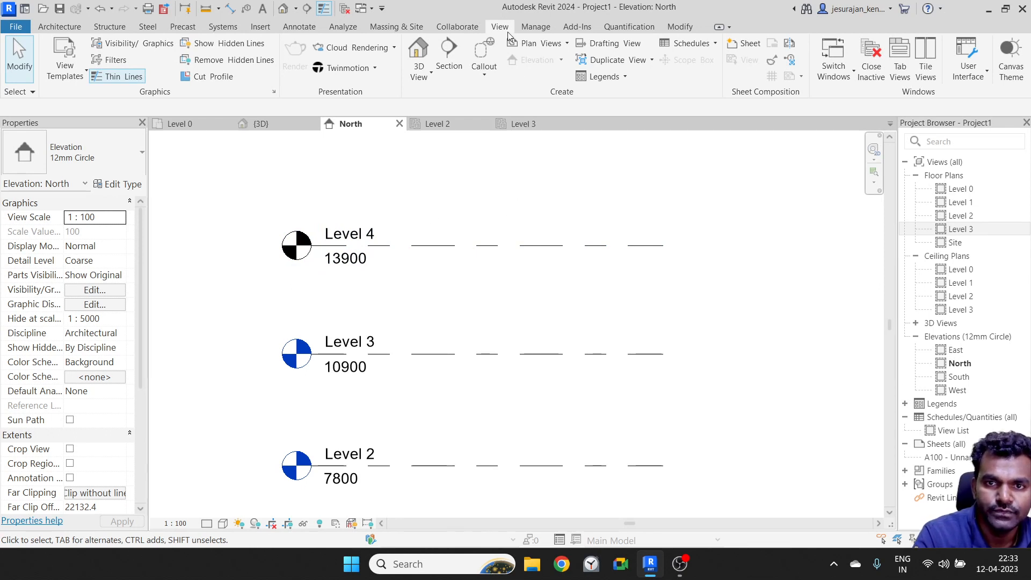
click(541, 43)
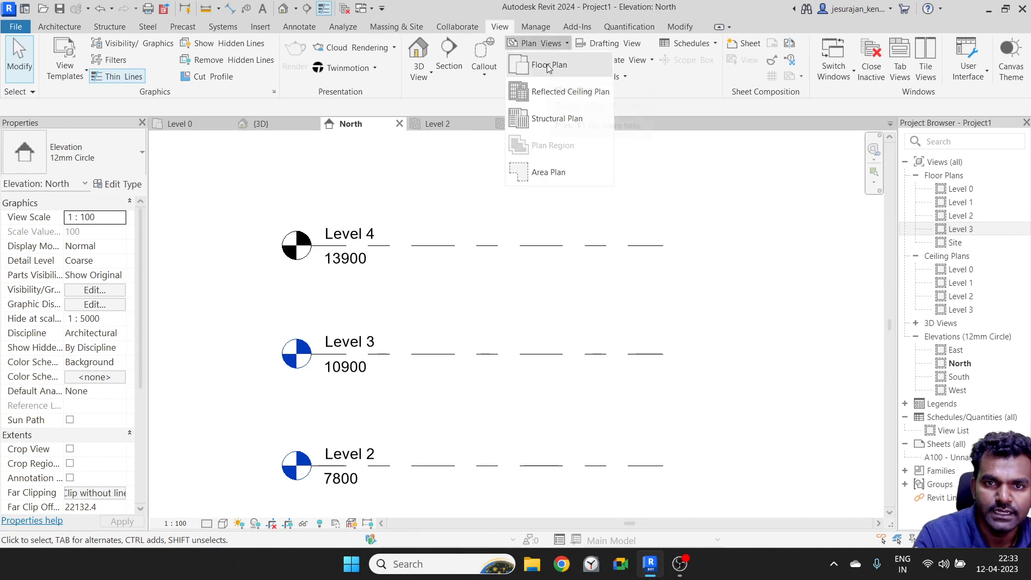
click(548, 65)
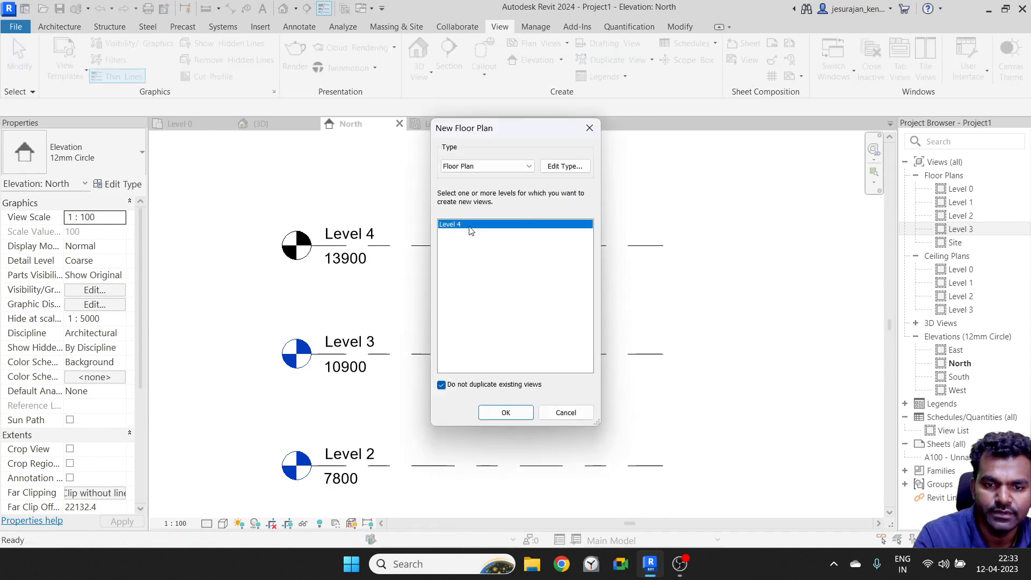
click(506, 414)
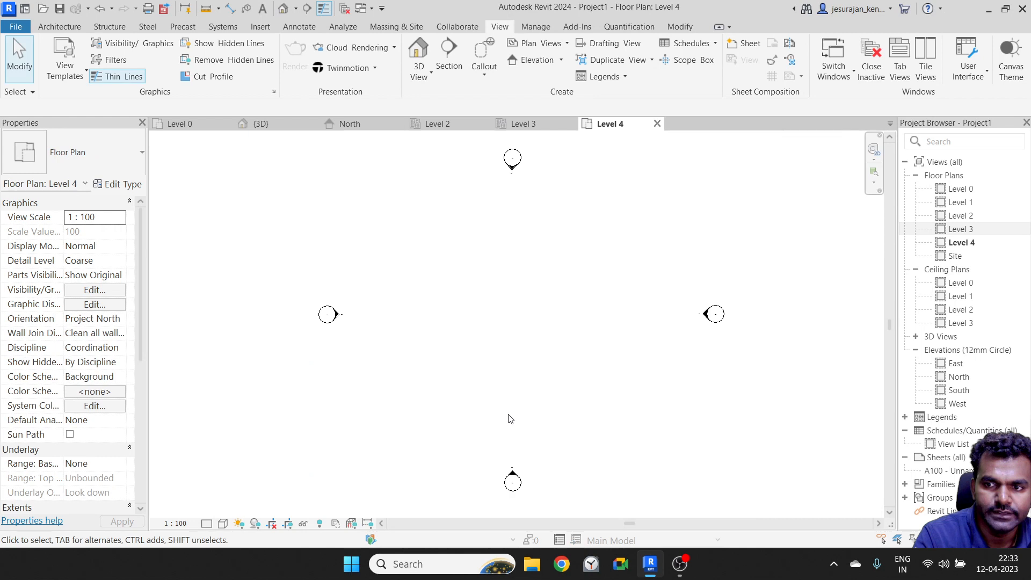
scroll(483, 328, down, 3)
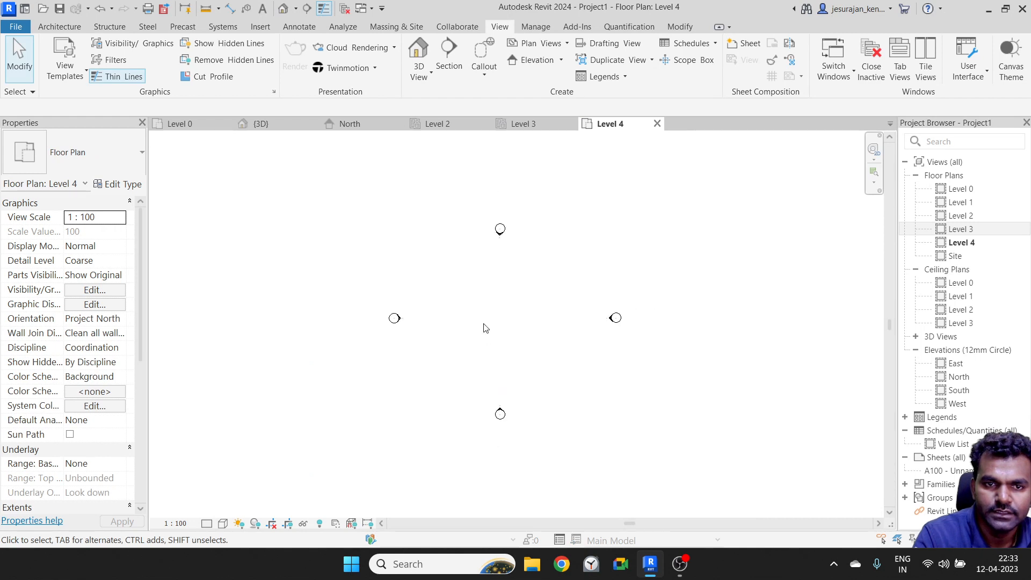
scroll(484, 327, up, 3)
In the North elevation, pin Level 4 and try to move it upward
click(374, 126)
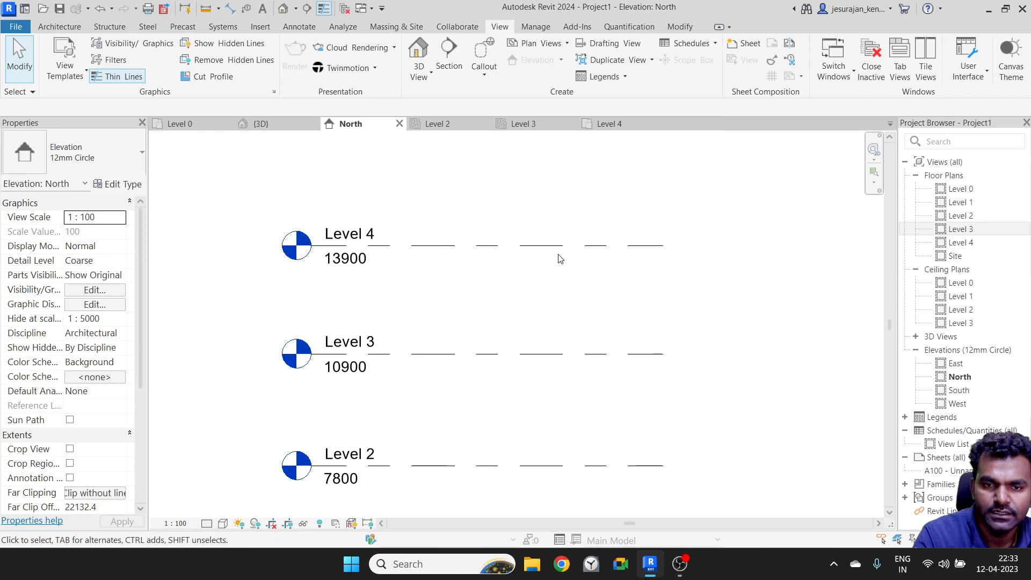
scroll(467, 275, down, 3)
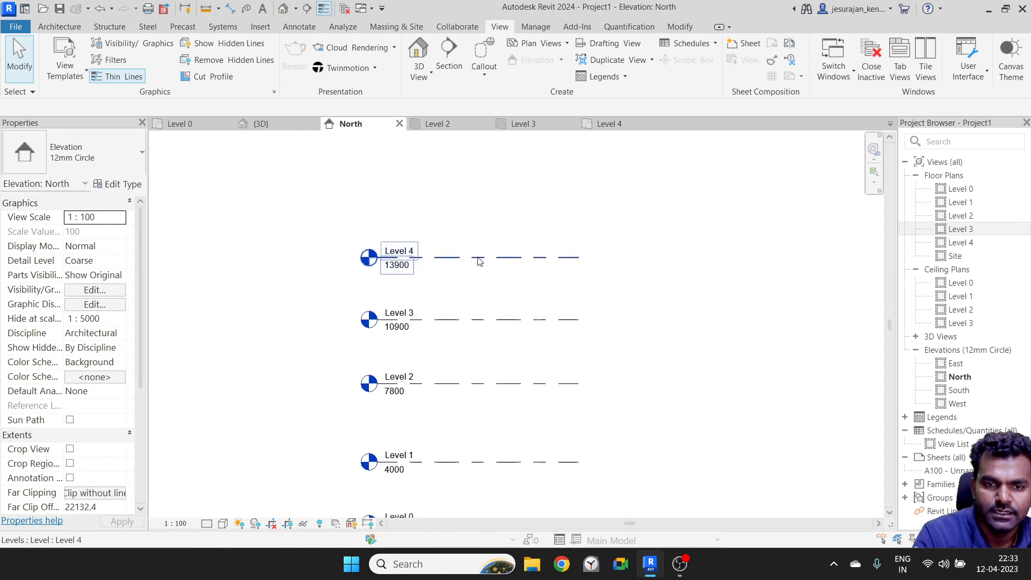
click(478, 258)
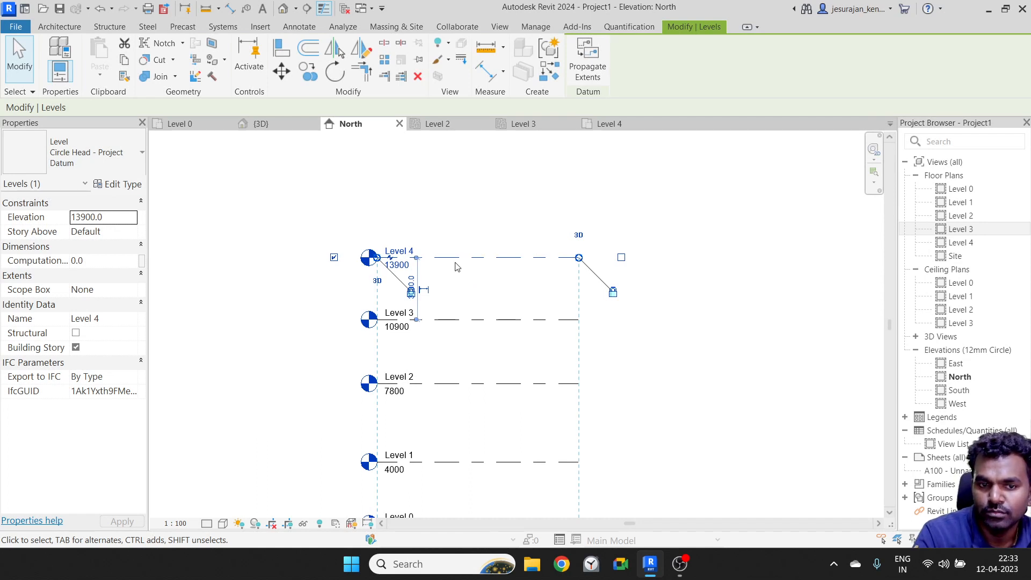
scroll(473, 257, up, 2)
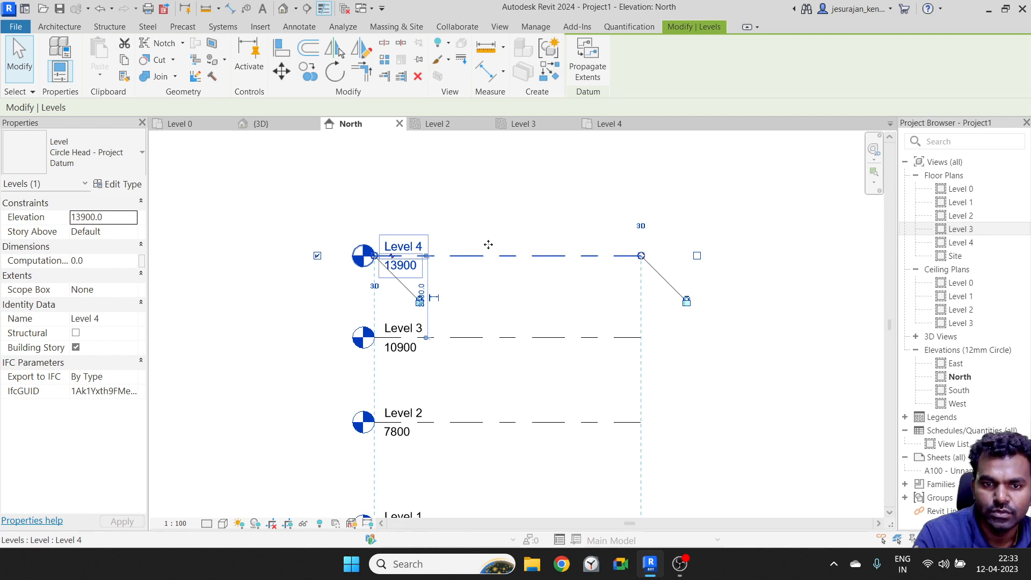
click(418, 60)
drag(494, 255, 504, 200)
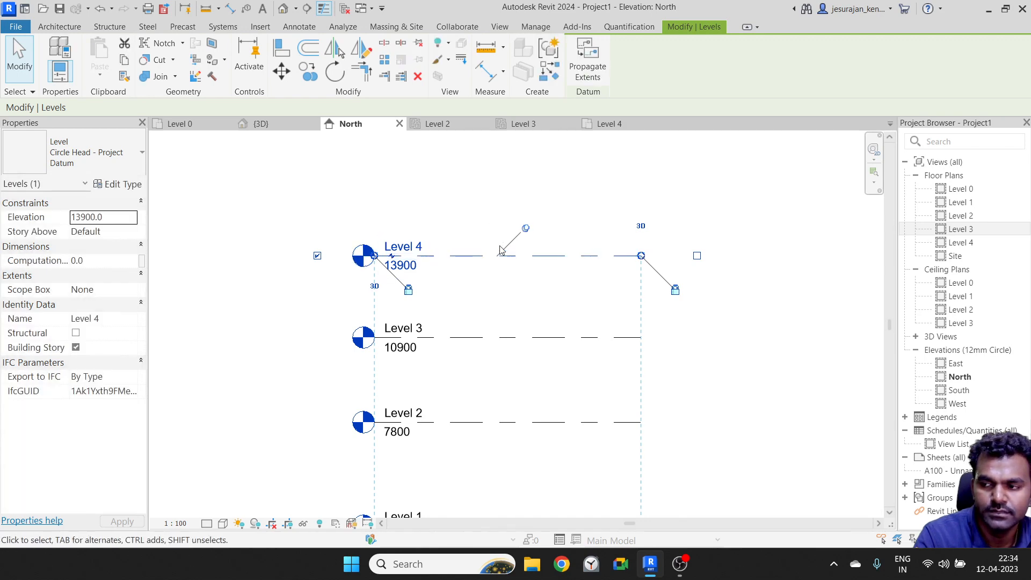
Select all five levels together and pin them in place
scroll(468, 214, down, 4)
click(576, 191)
drag(576, 191, 478, 424)
click(419, 59)
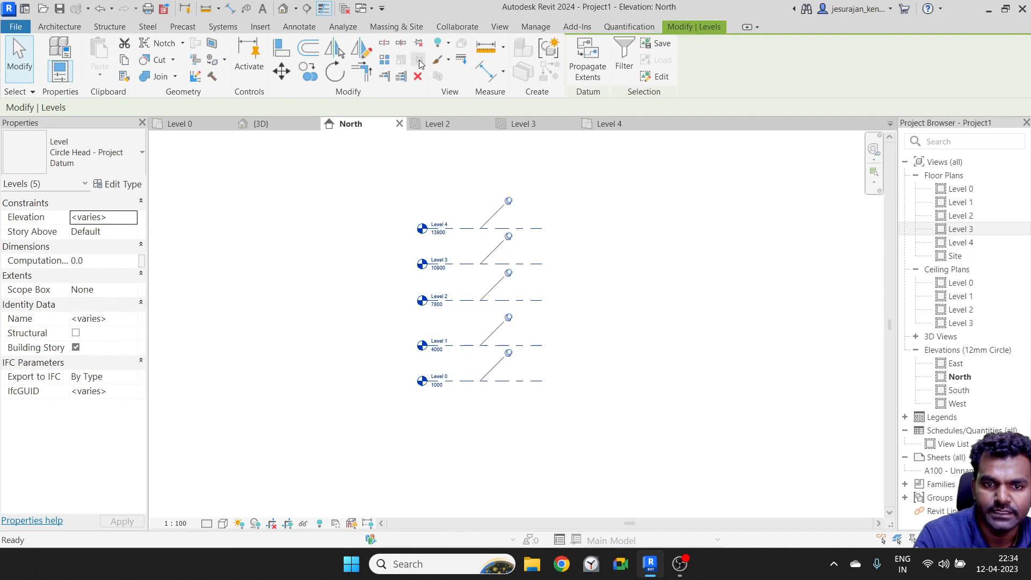
key(Escape)
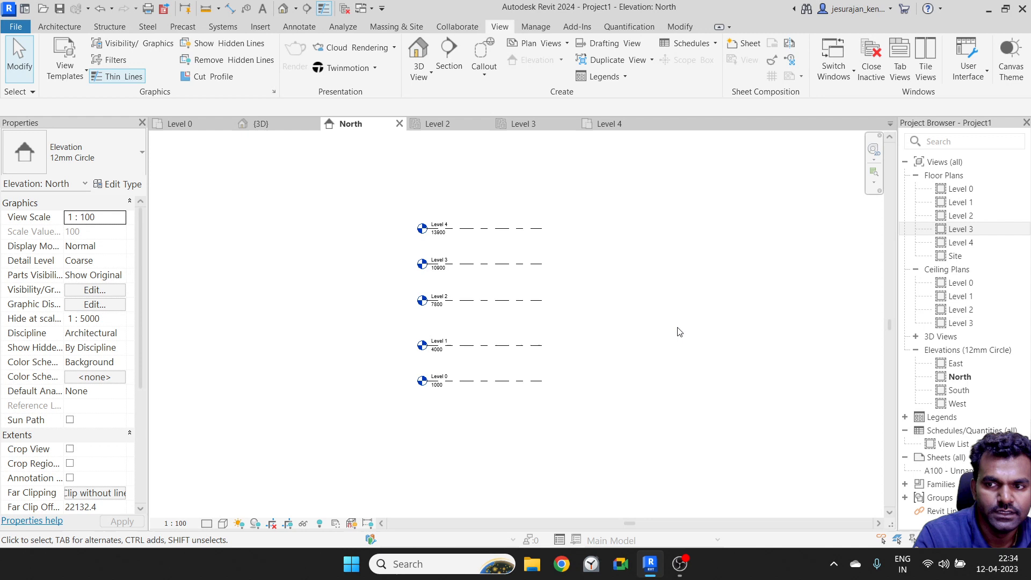
Open the Site floor plan and centre the elevation markers in view
click(955, 257)
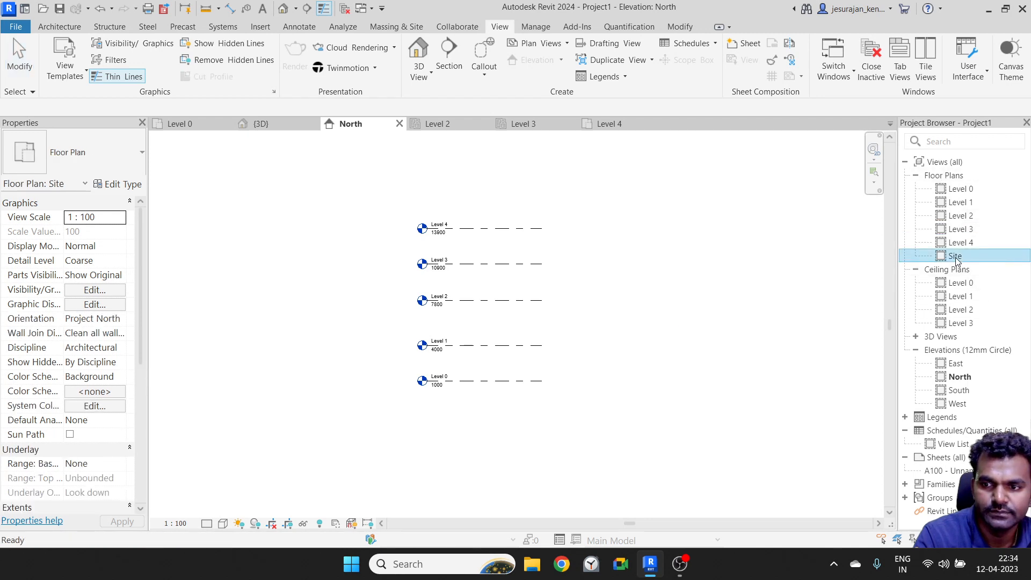
double_click(955, 258)
scroll(545, 284, down, 3)
scroll(546, 284, up, 2)
middle_drag(542, 284, 514, 283)
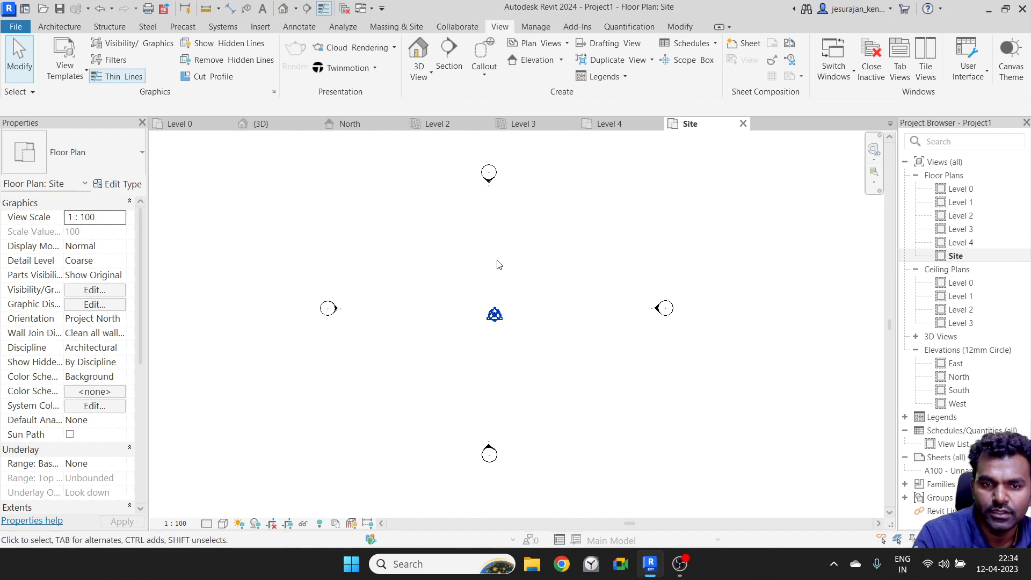
Draw four aligned vertical grids of equal length between the elevation markers, spaced about 5400, 4600 and 3800 apart
click(59, 26)
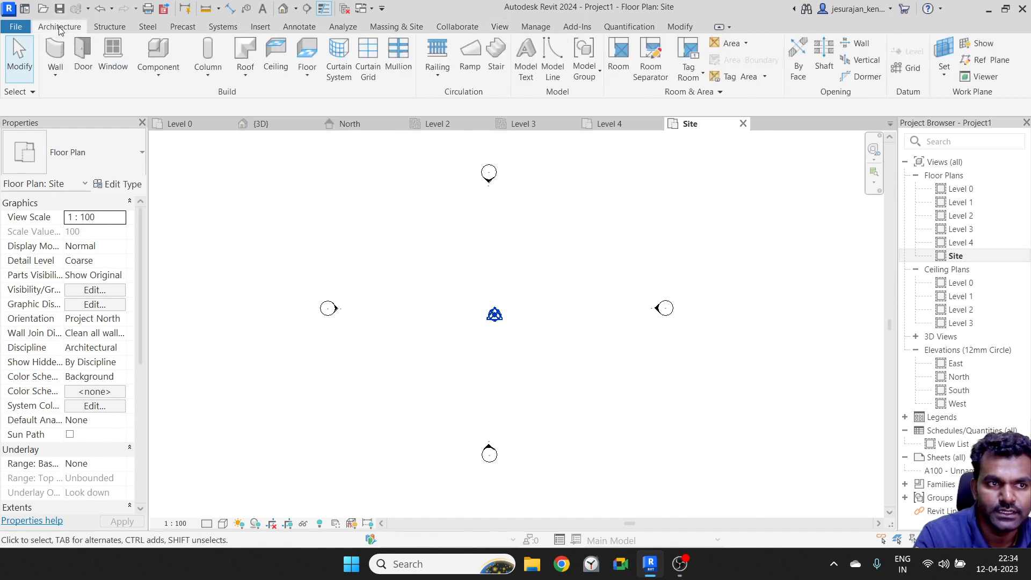
click(914, 66)
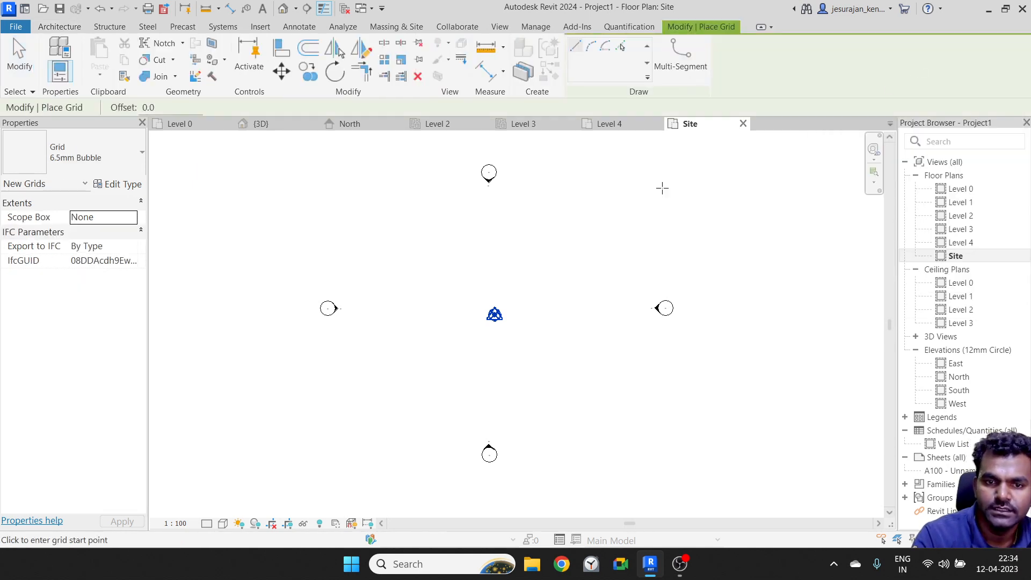
click(421, 385)
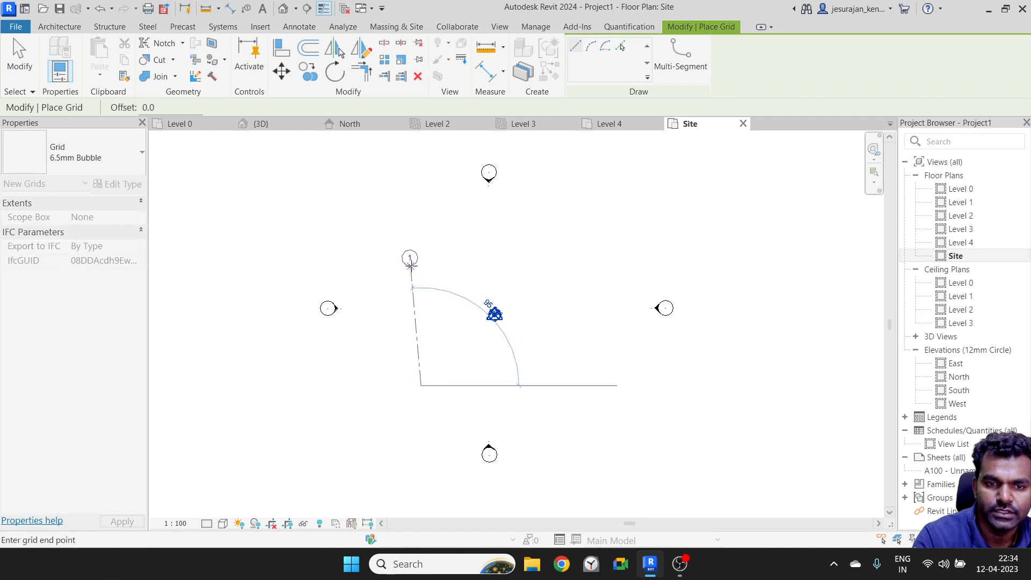
click(422, 243)
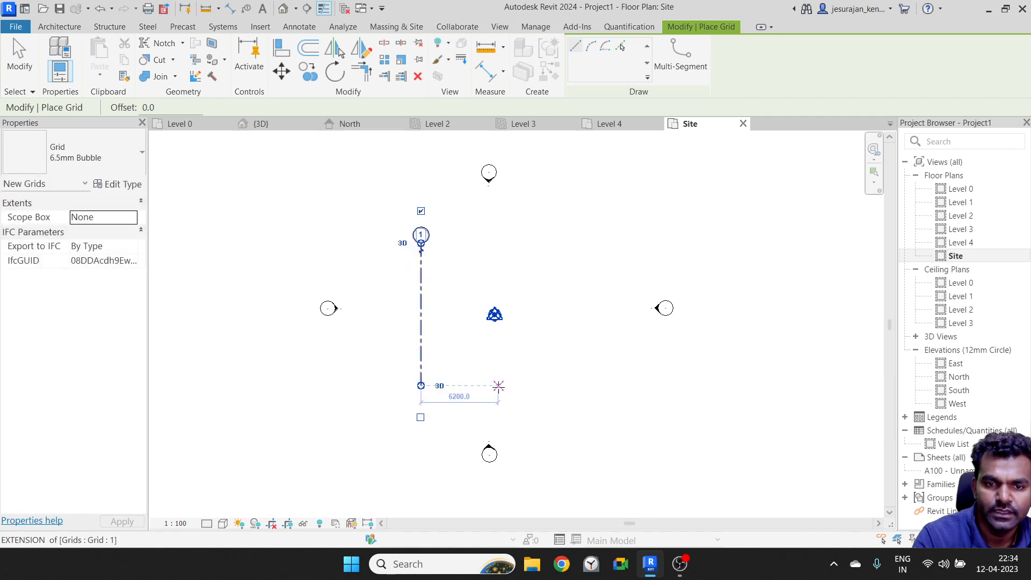
click(488, 385)
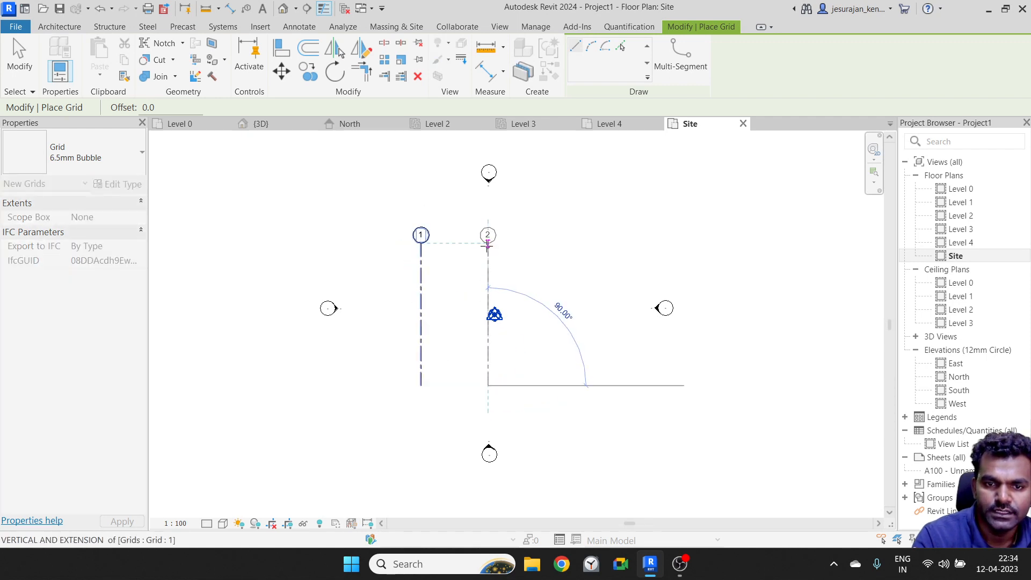
click(488, 243)
click(545, 386)
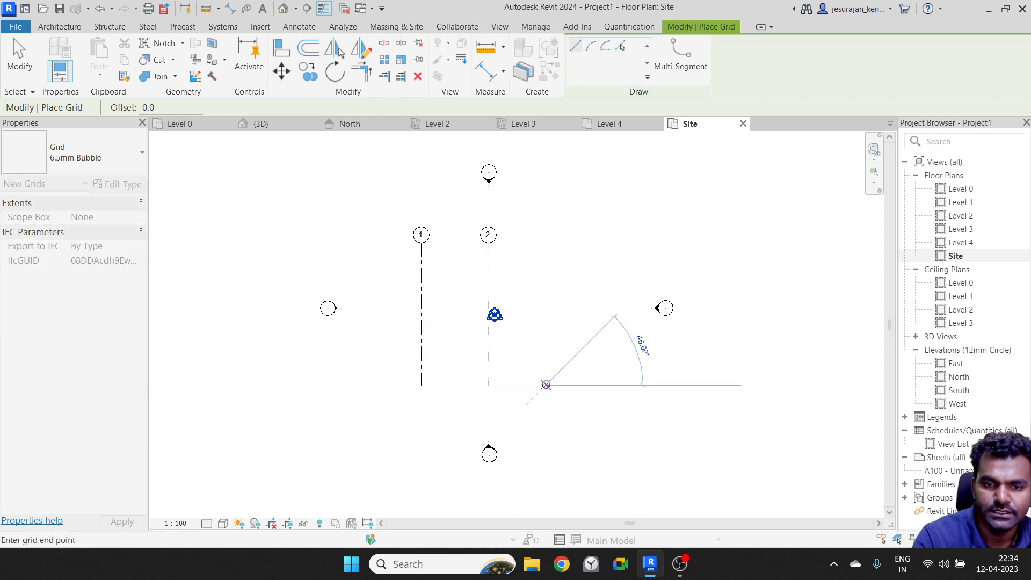
click(545, 243)
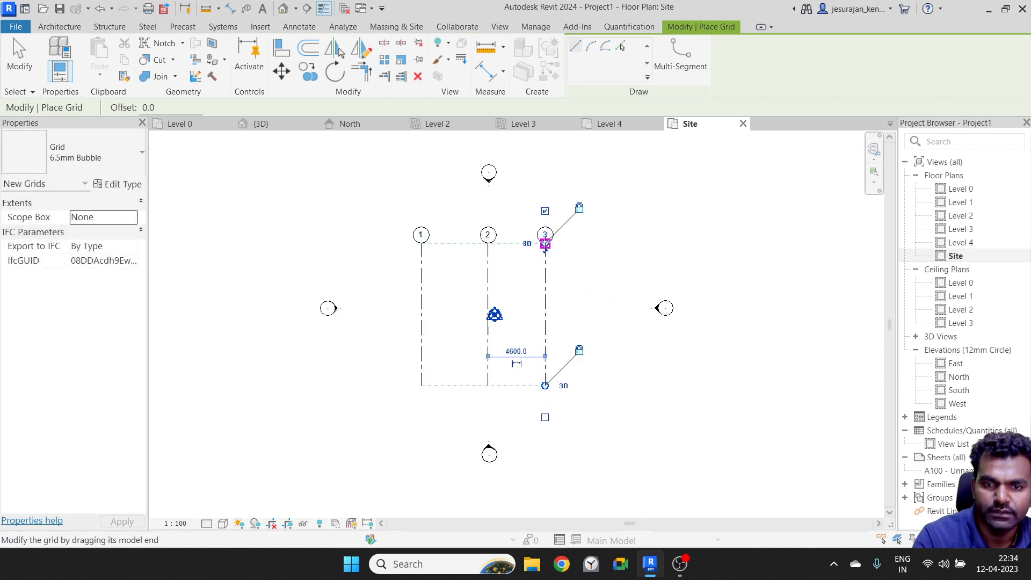
click(593, 386)
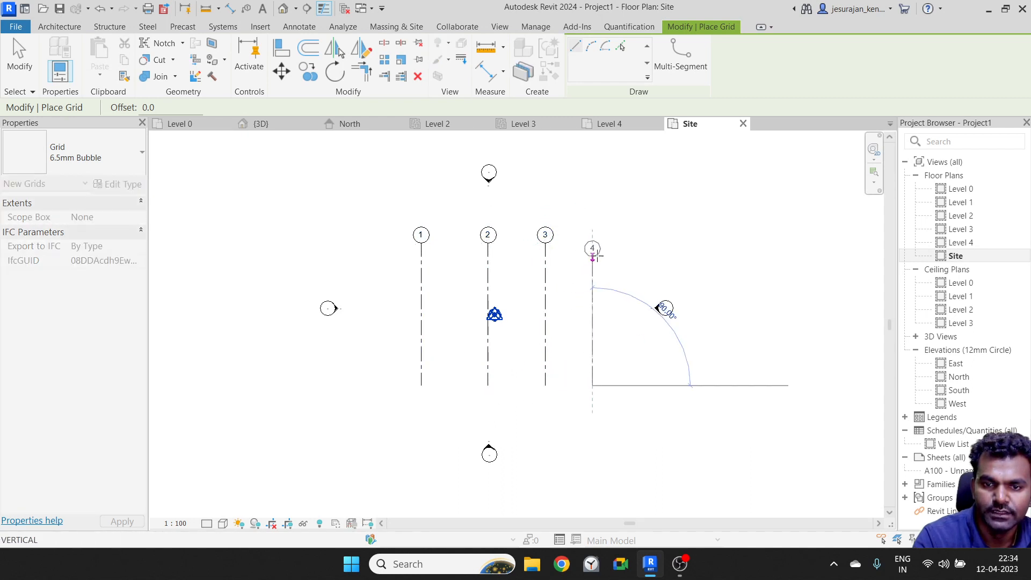
click(593, 243)
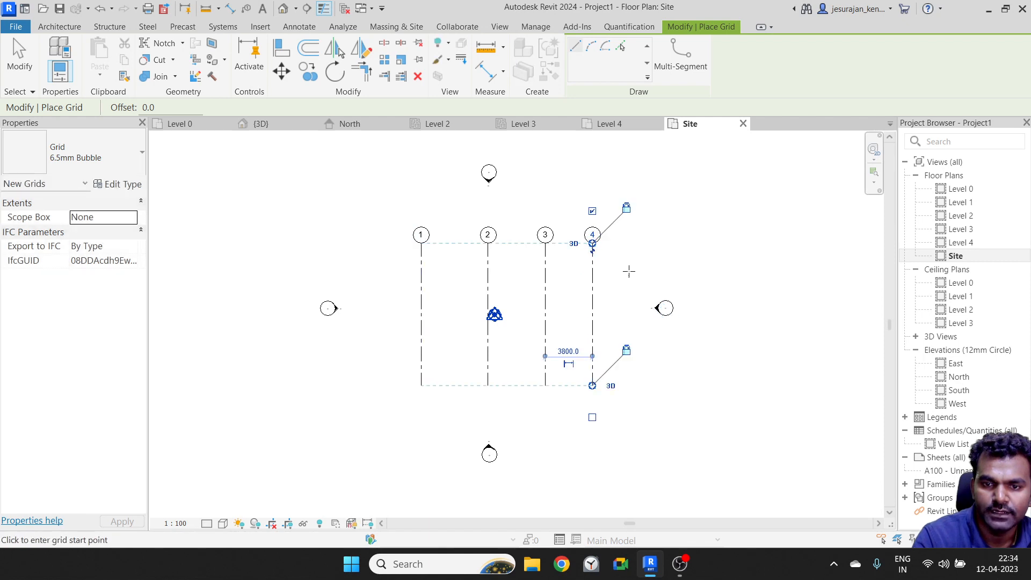
Draw two aligned horizontal grids across the upper part of the four vertical grids, with their bubbles beyond grid 1
click(628, 264)
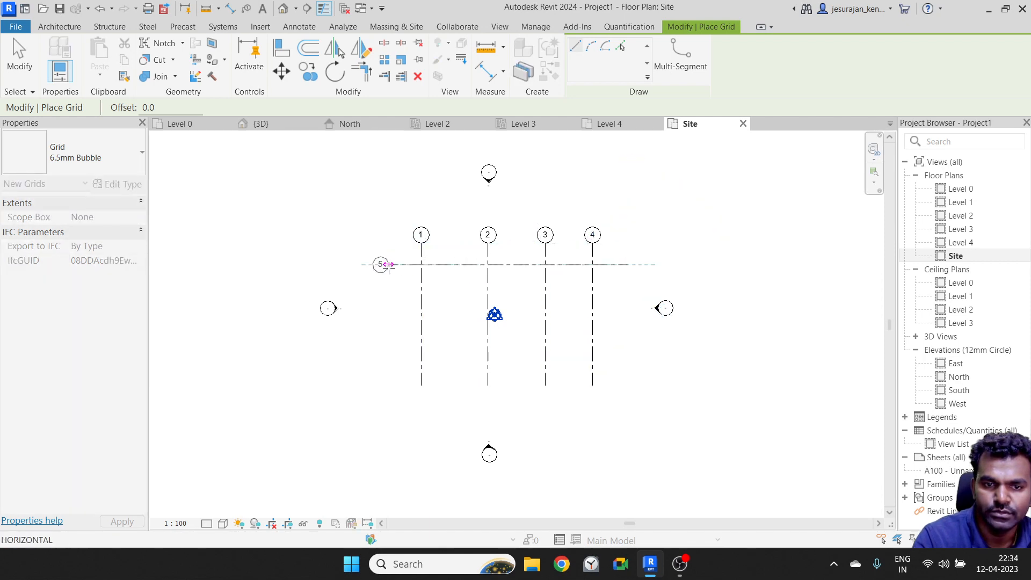
click(388, 264)
click(647, 303)
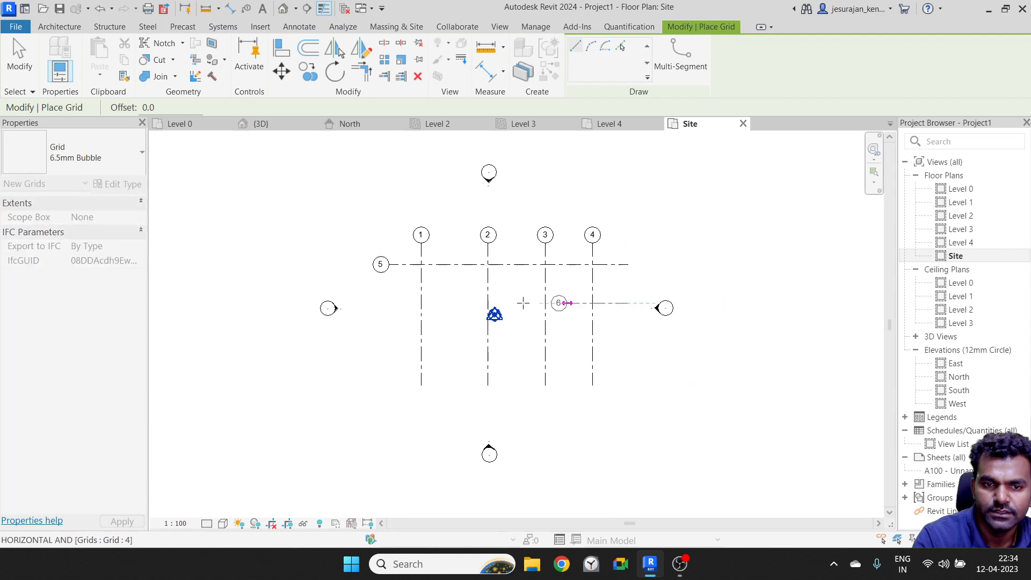
click(394, 303)
key(Escape)
key(Escape)
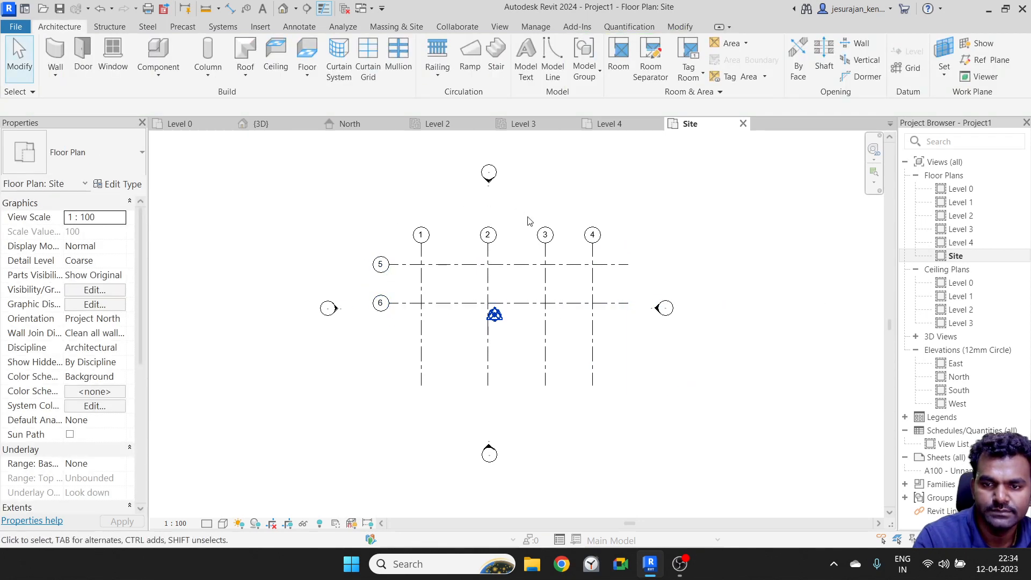
Go to the South elevation view from its marker in the Site plan
click(489, 448)
right_click(489, 448)
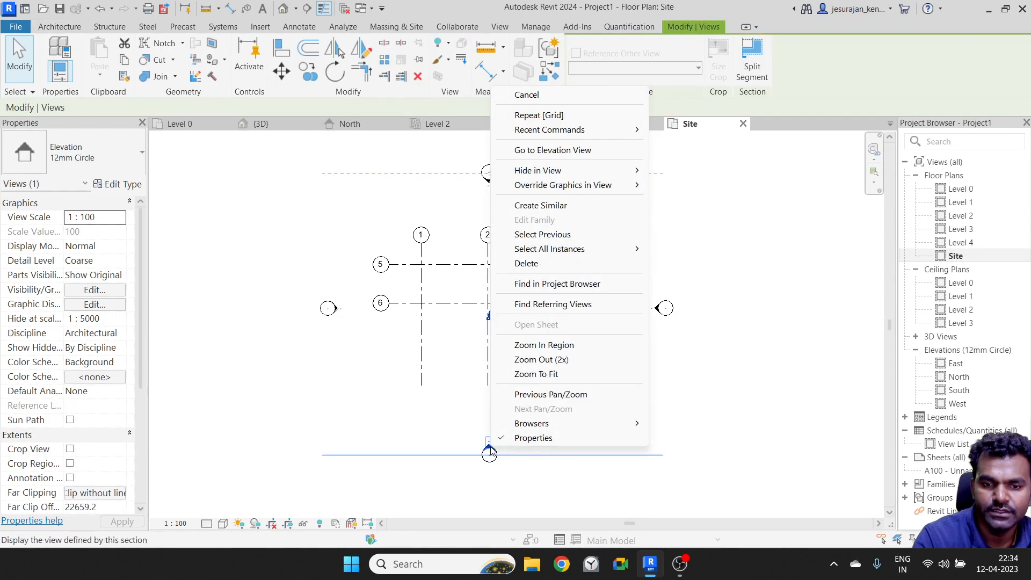
click(541, 151)
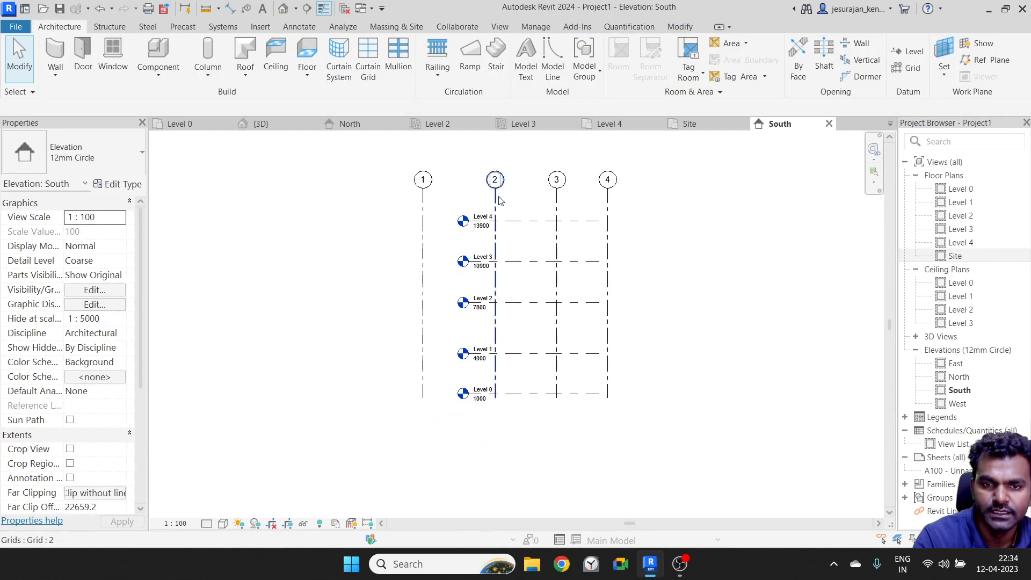
Raise the lower ends of the aligned grids in the South elevation to between Level 0 and Level 1
click(498, 200)
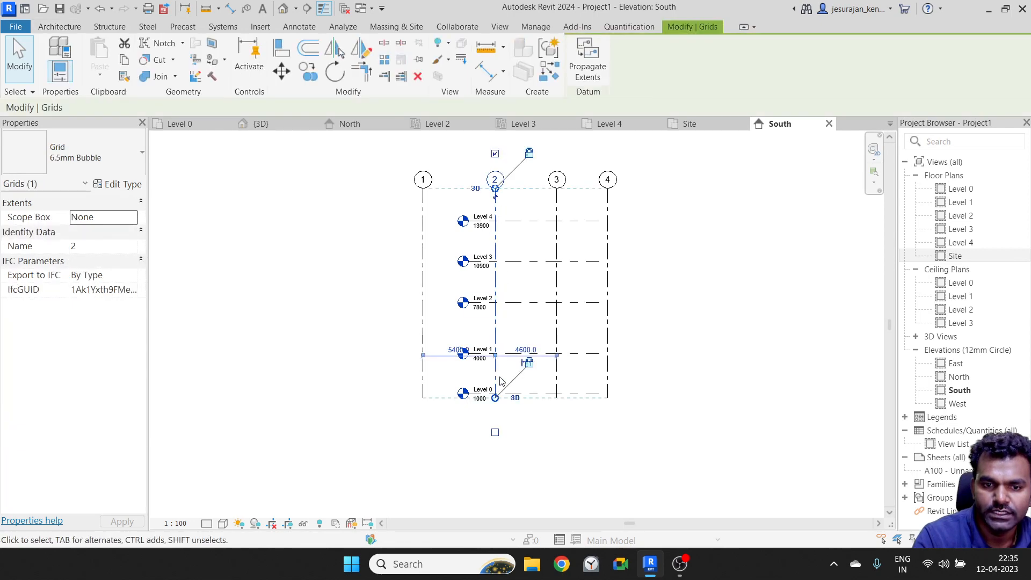
scroll(495, 397, up, 5)
drag(495, 391, 495, 315)
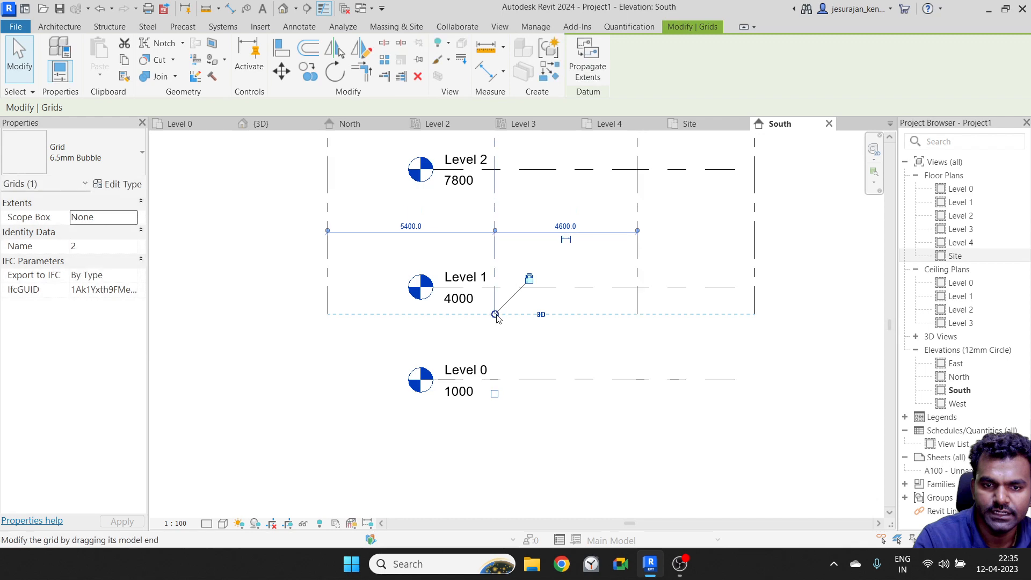
click(519, 356)
scroll(519, 356, down, 2)
drag(375, 356, 747, 435)
click(552, 283)
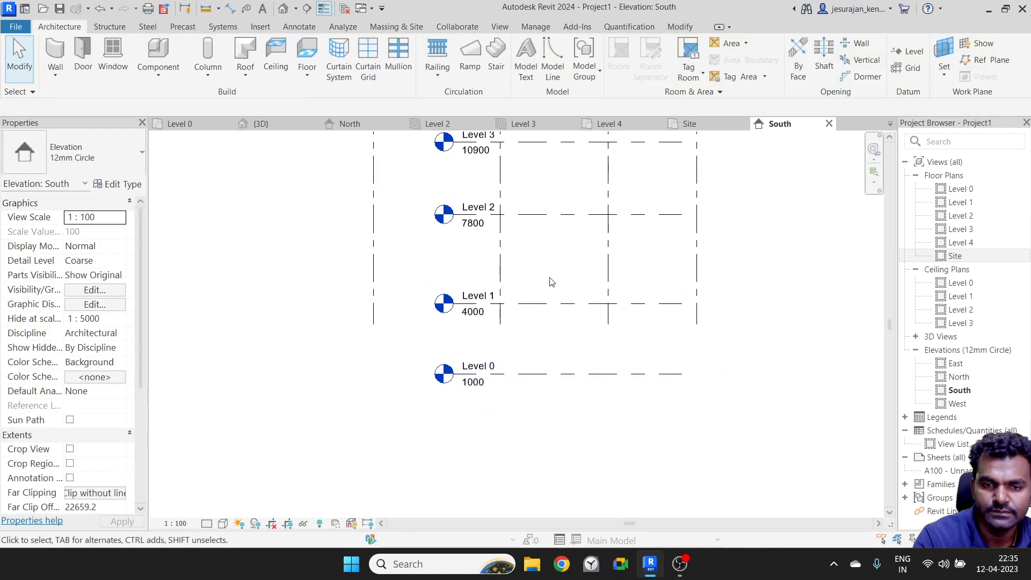
Go to the Level 1 floor plan from its level line to check which grids it shows
click(548, 302)
right_click(547, 303)
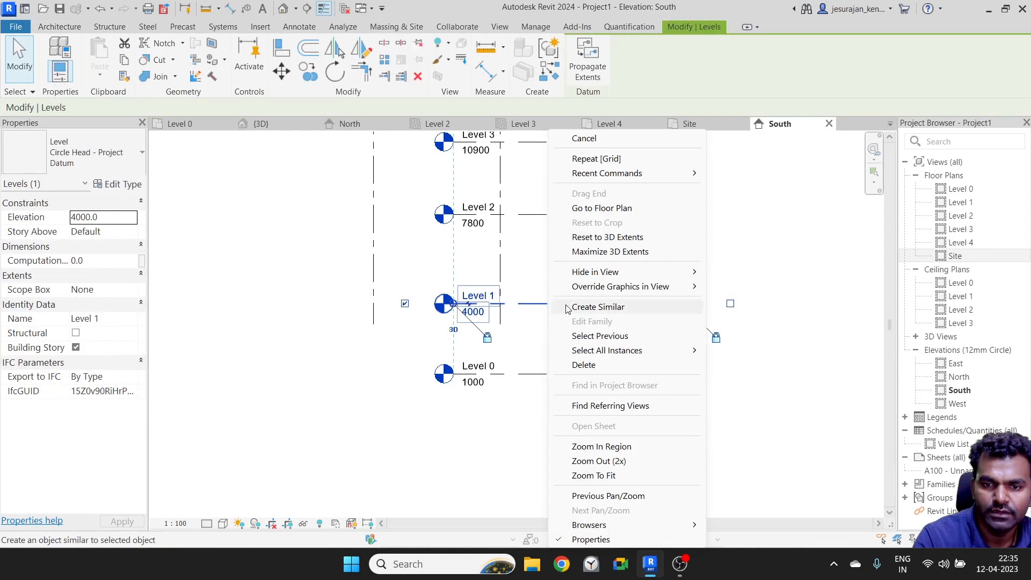
click(598, 208)
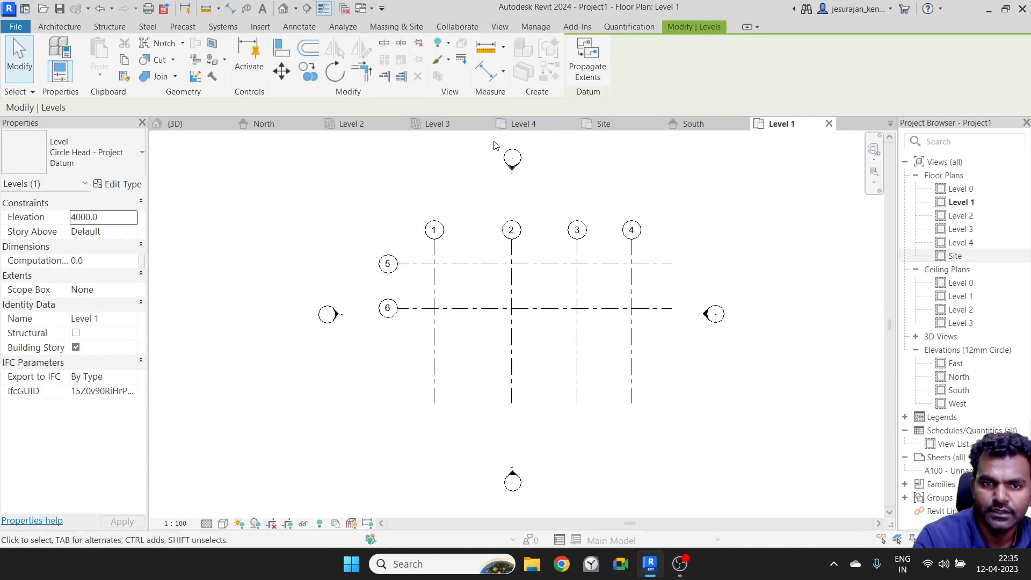
Return to the North elevation and go to the Level 0 floor plan from its level line to examine its grids
click(276, 126)
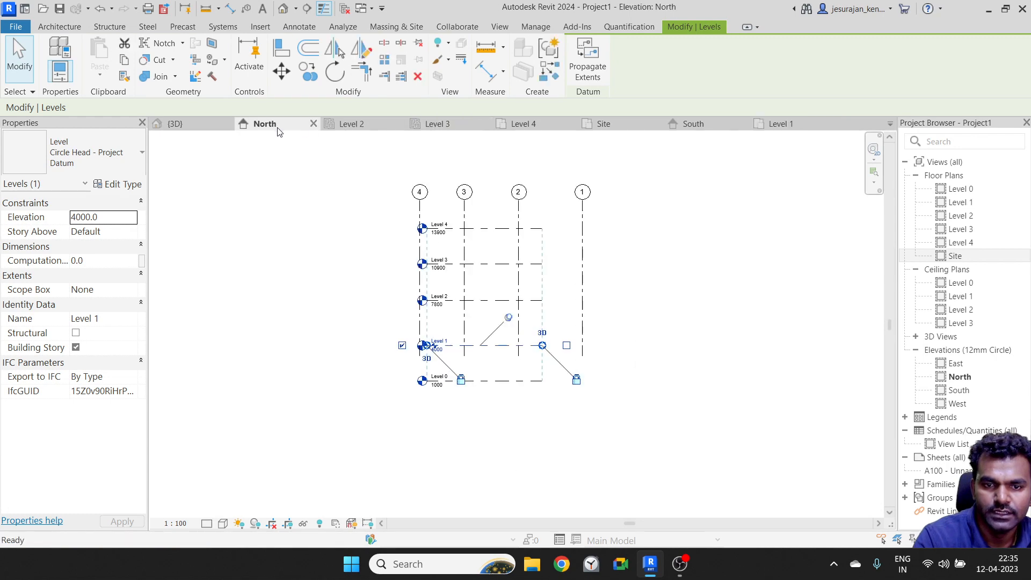
right_click(476, 383)
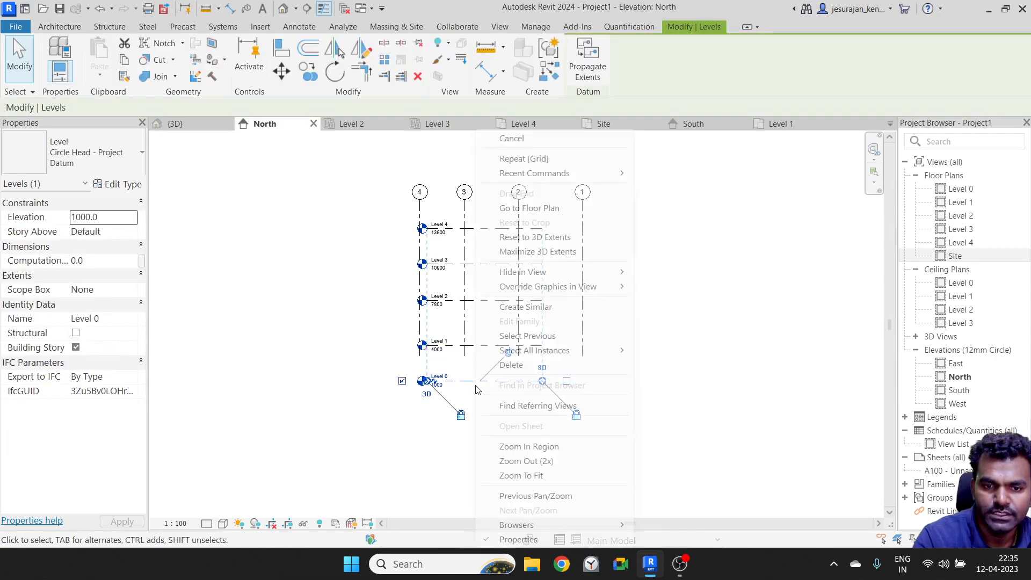
click(529, 210)
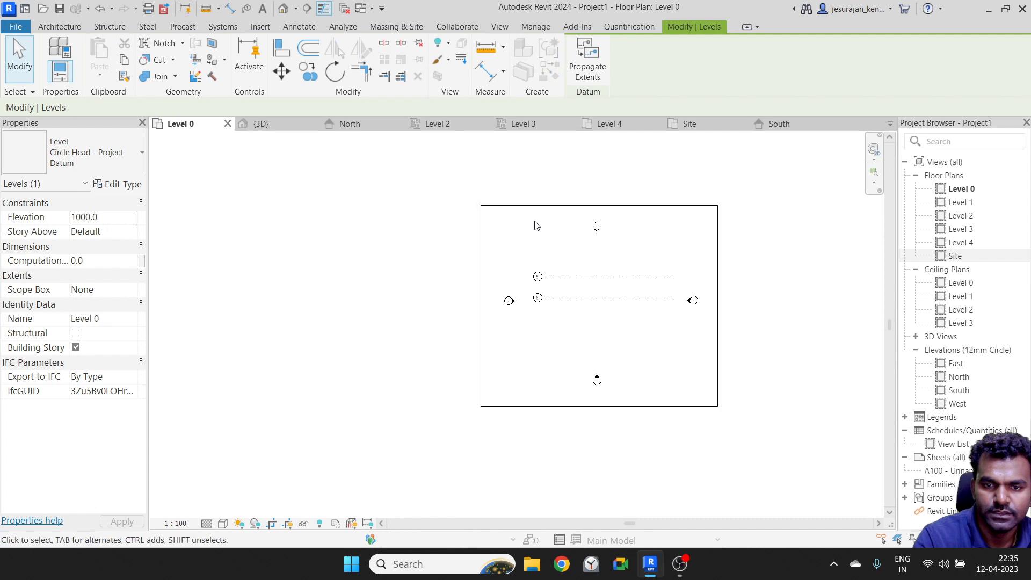
scroll(662, 272, up, 3)
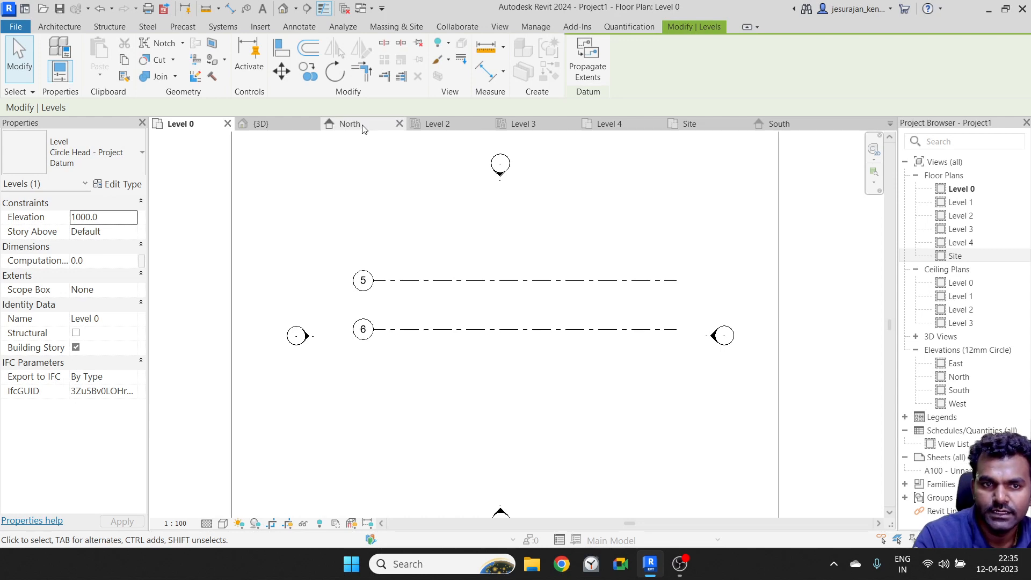
In the North elevation, extend the lower ends of the aligned grids to below Level 0
click(349, 123)
click(583, 342)
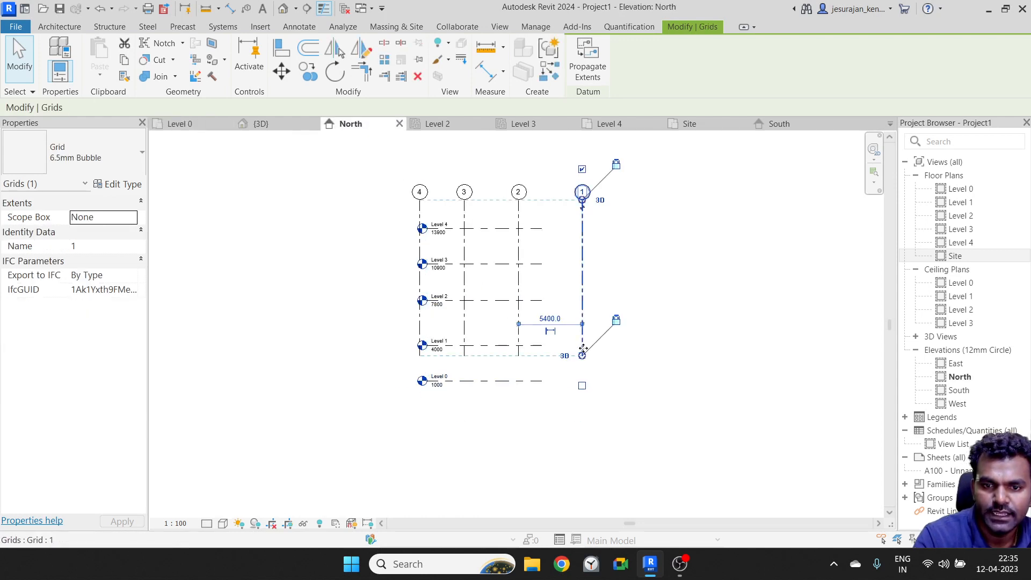
scroll(583, 353, up, 2)
drag(582, 356, 585, 431)
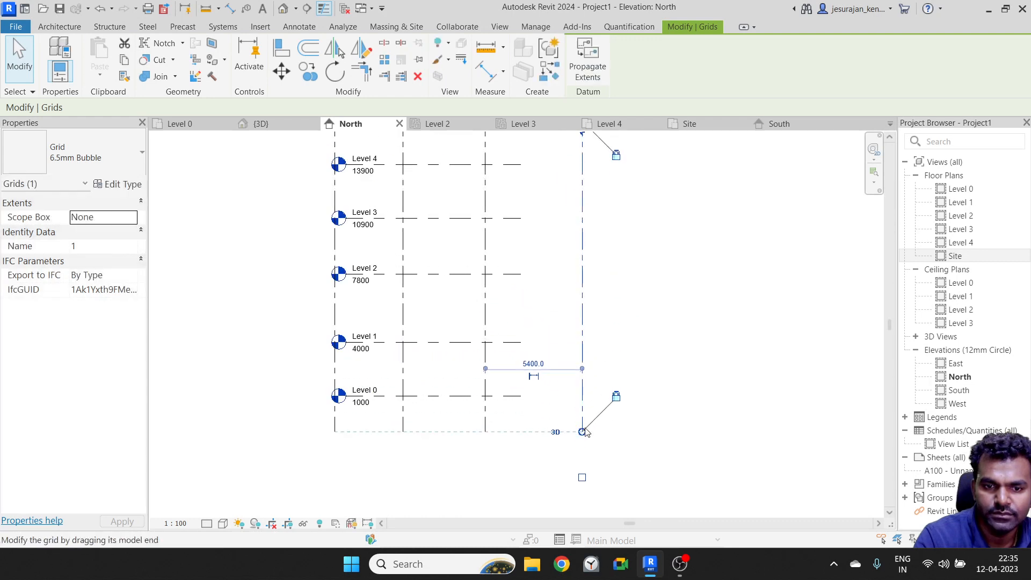
Go to the Level 0 floor plan from its level line and select the four vertical grids to check them
click(450, 396)
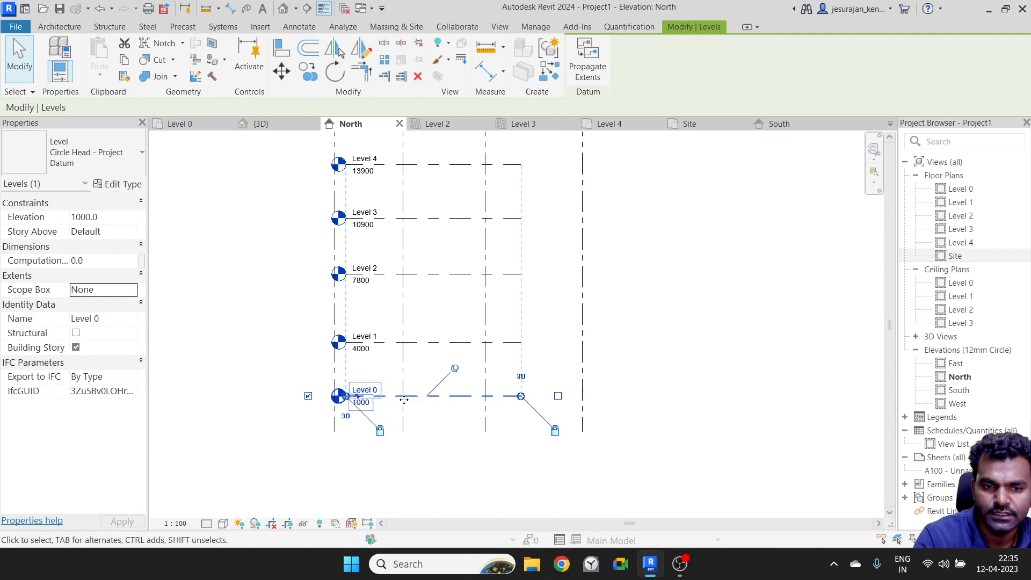
click(460, 436)
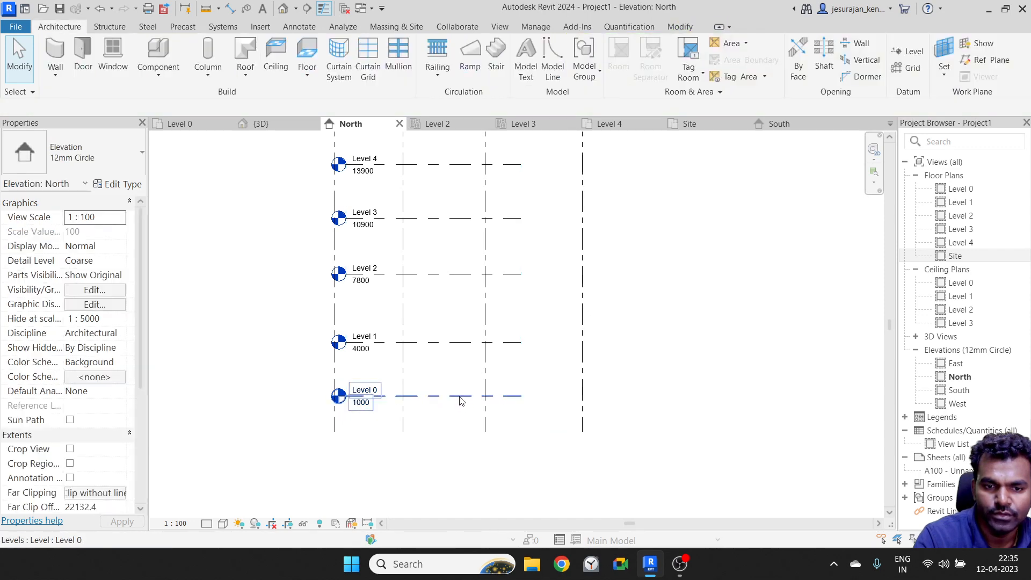
click(460, 398)
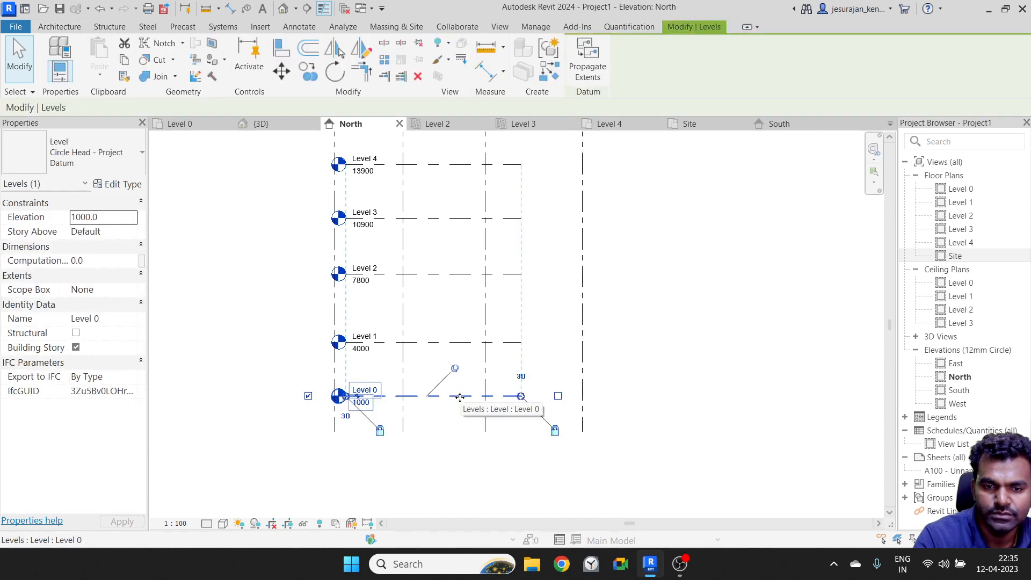
right_click(460, 397)
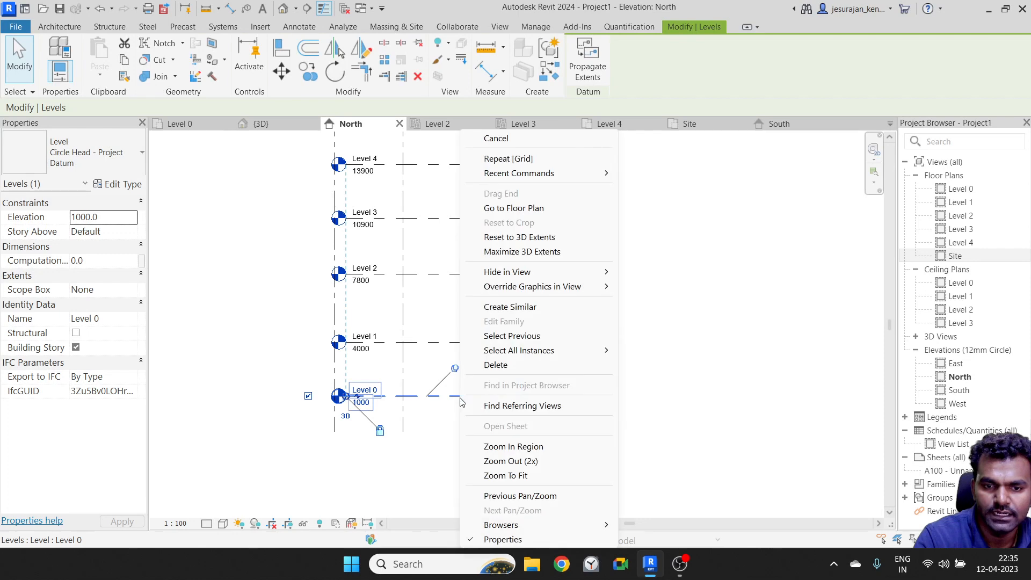
click(515, 209)
scroll(499, 232, down, 2)
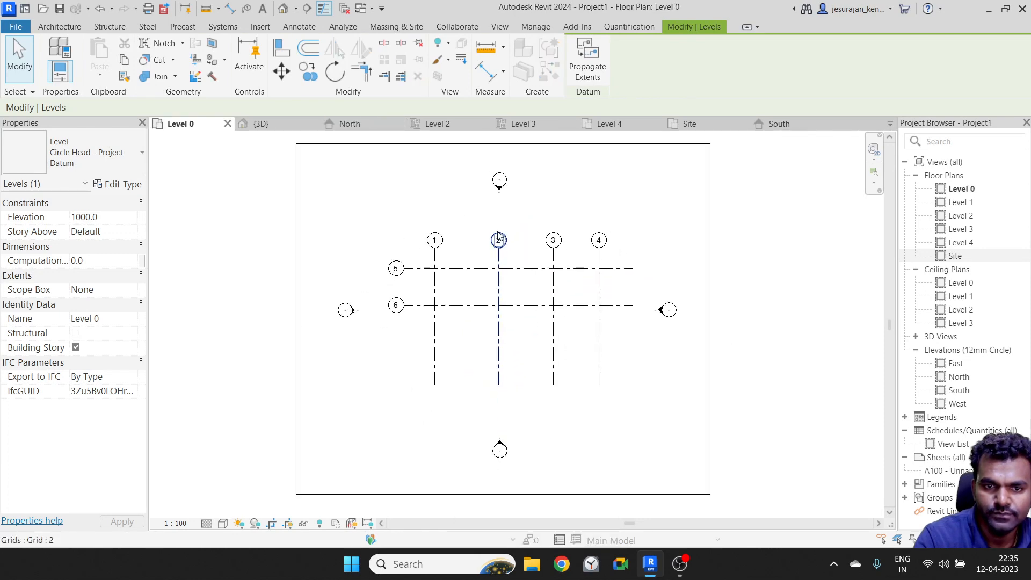
drag(418, 208, 615, 422)
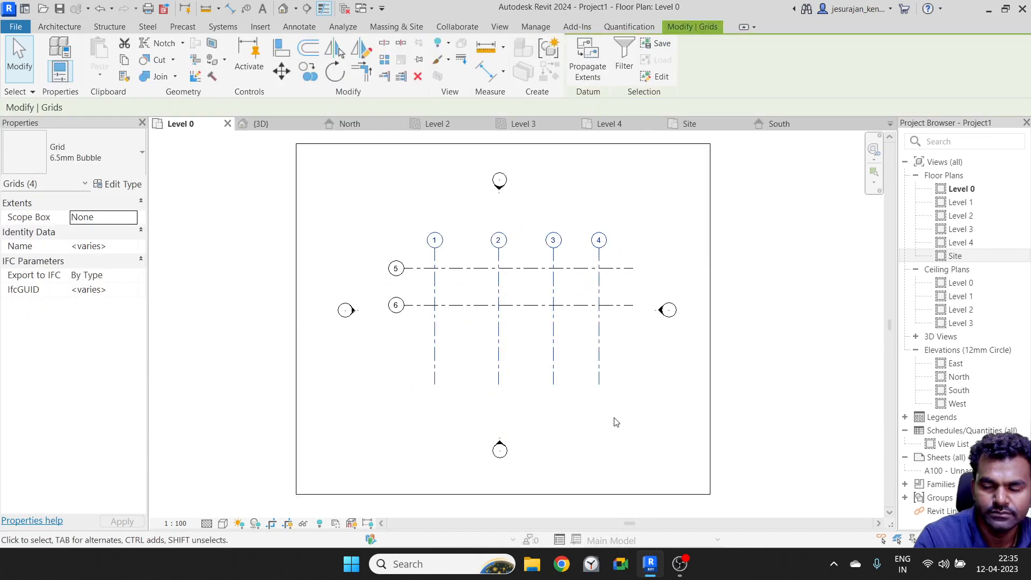
key(Escape)
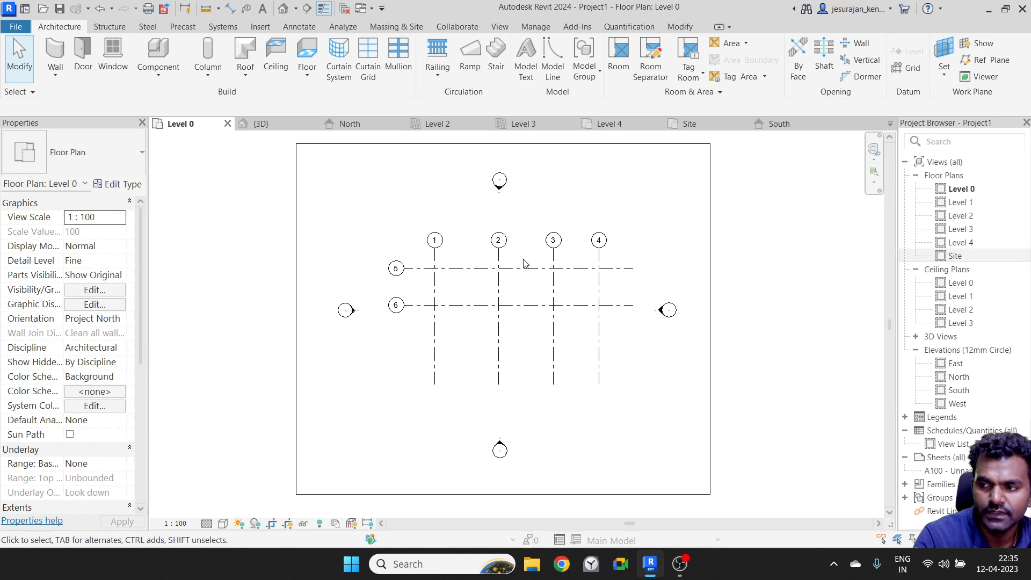
scroll(527, 263, up, 1)
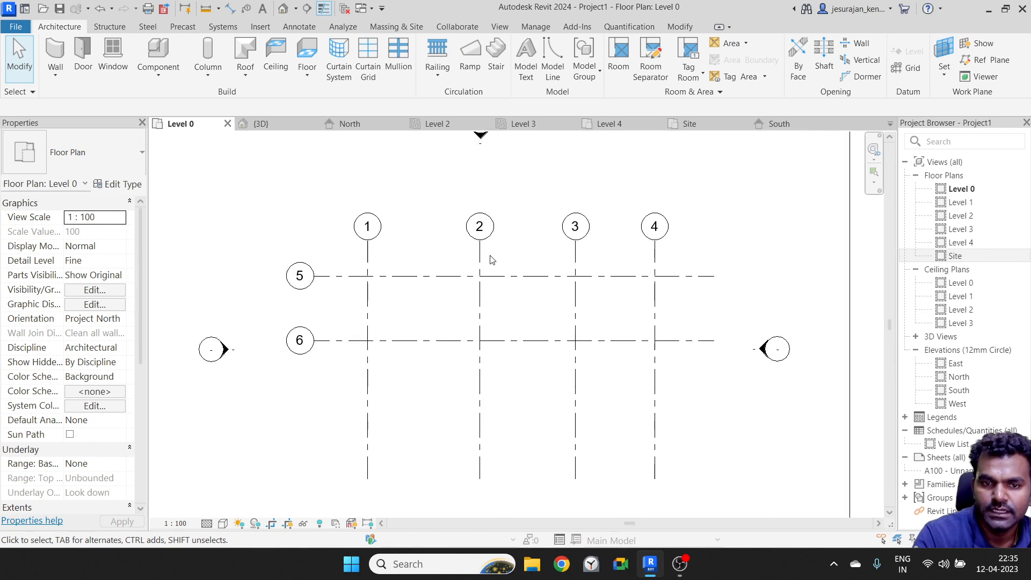
Switch the upper end of grid 2 to 2D extents on Level 0 and extend it up to just below the elevation marker
click(480, 257)
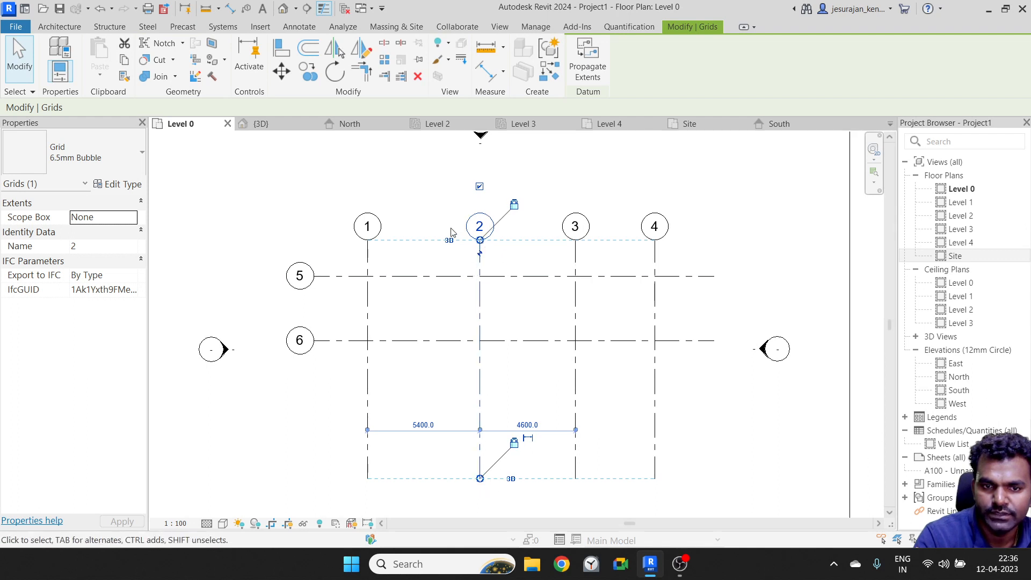
middle_drag(499, 269, 498, 344)
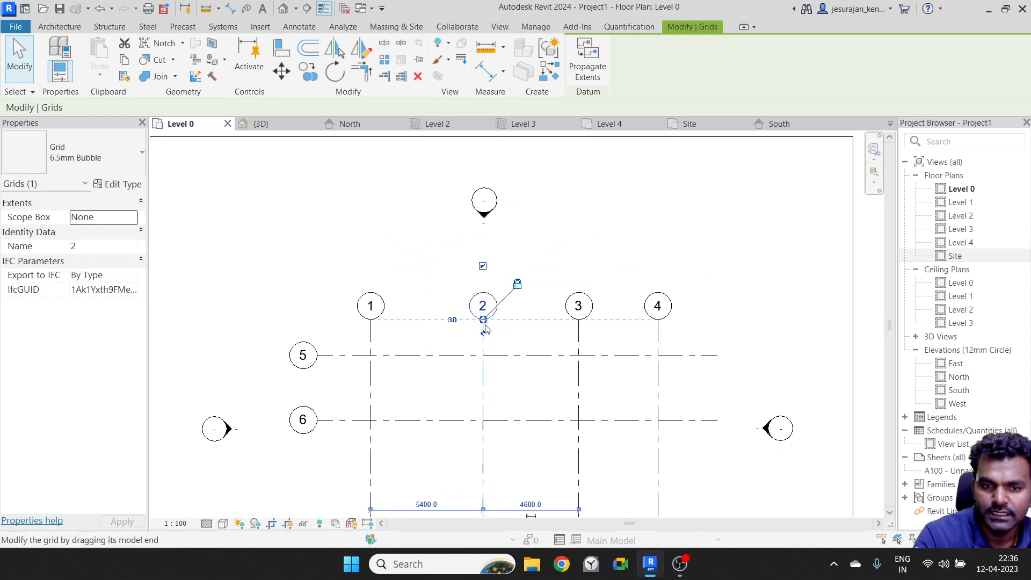
click(452, 321)
drag(483, 320, 492, 260)
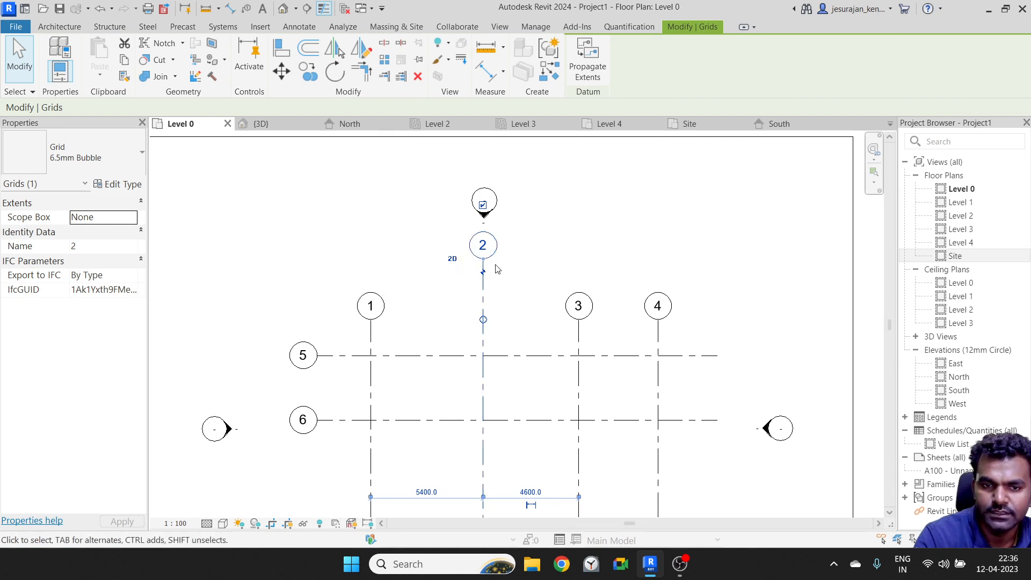
Compare grid 2 in the Level 2 ceiling plan, then return to the Level 0 floor plan and clear the selection
click(449, 124)
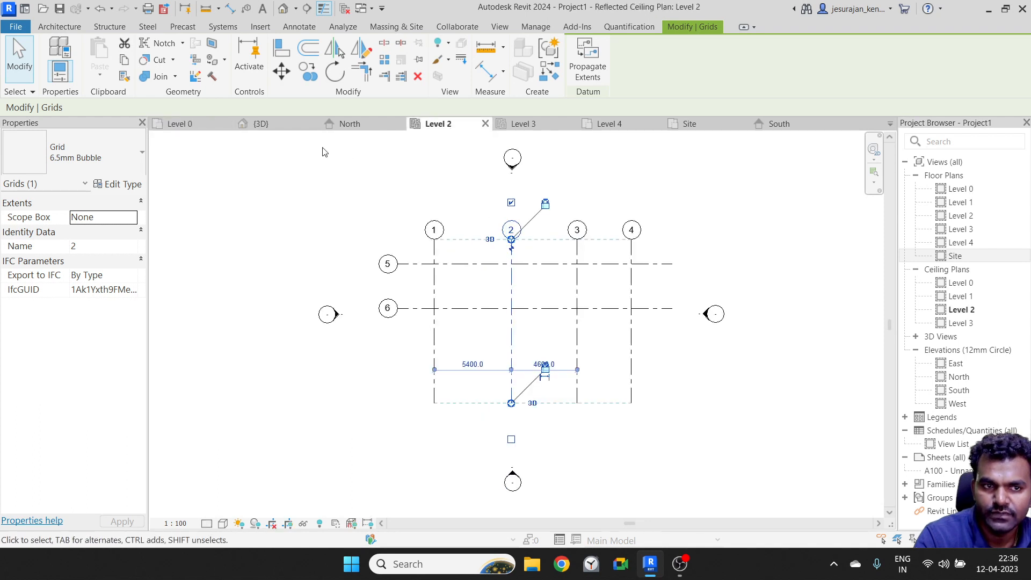
click(204, 124)
click(378, 212)
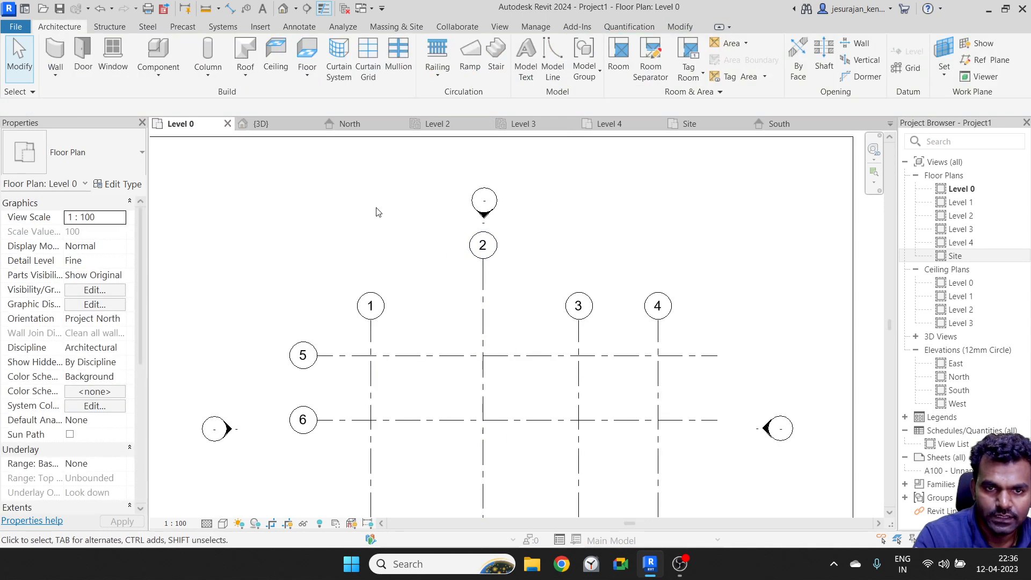
Close all inactive views except Level 0 and open the Level 1 floor plan
click(504, 26)
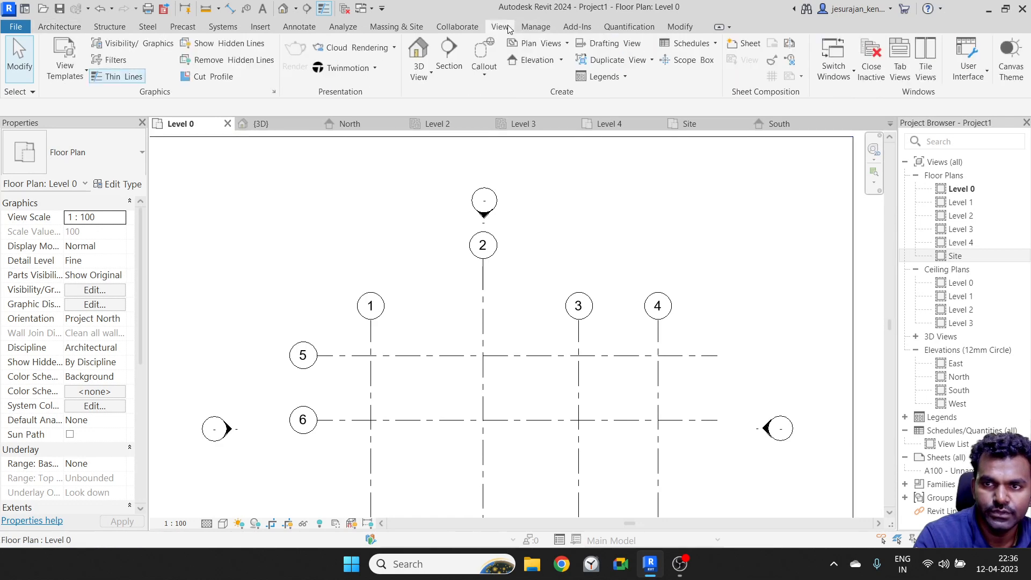
click(871, 67)
key(Up)
key(Up)
key(Up)
key(Up)
key(Return)
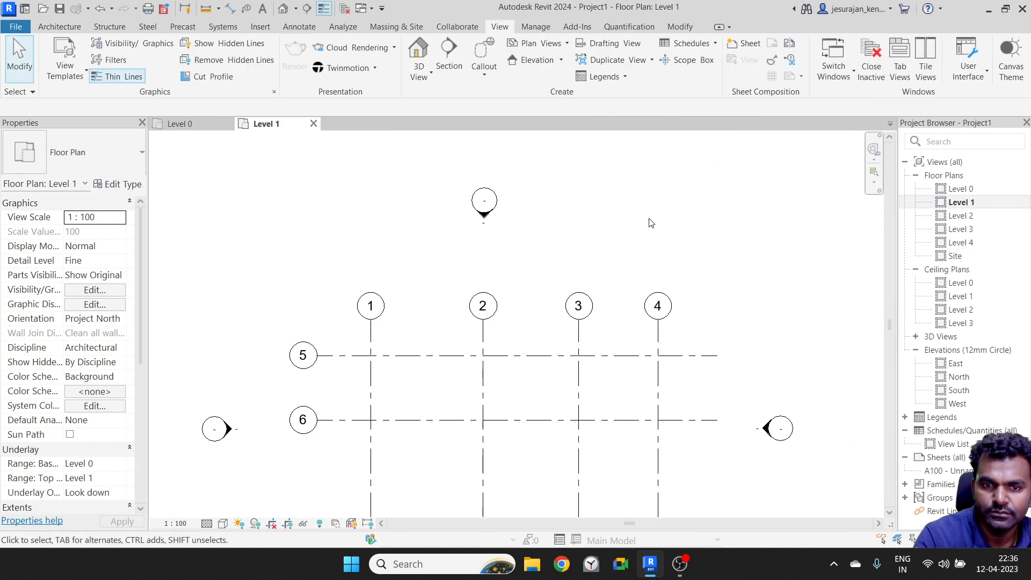
Tile the Level 1 and Level 0 floor plans side by side and fit the grids in both views
key(w)
key(t)
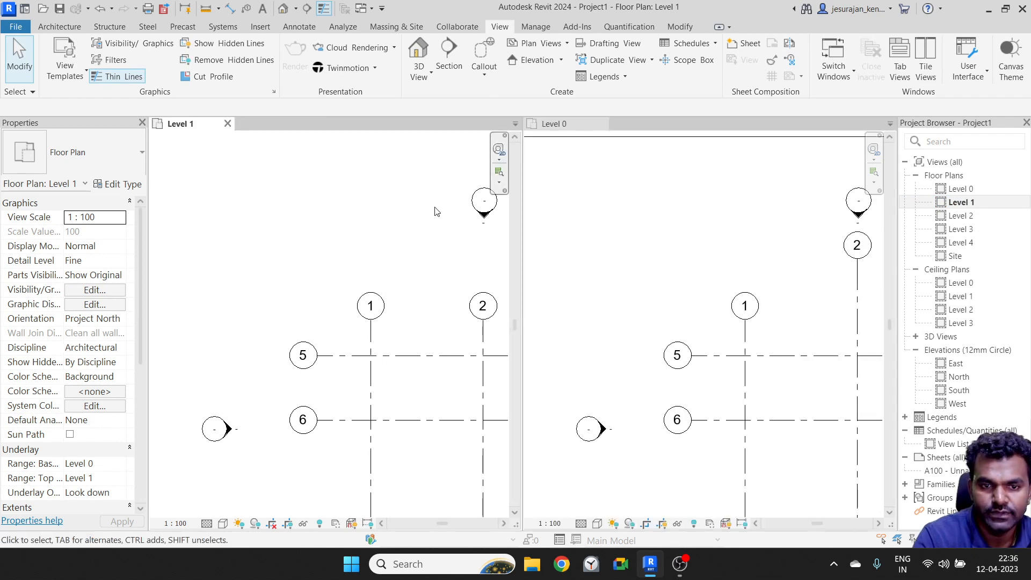
middle_click(435, 212)
middle_click(435, 212)
click(613, 234)
scroll(616, 234, down, 4)
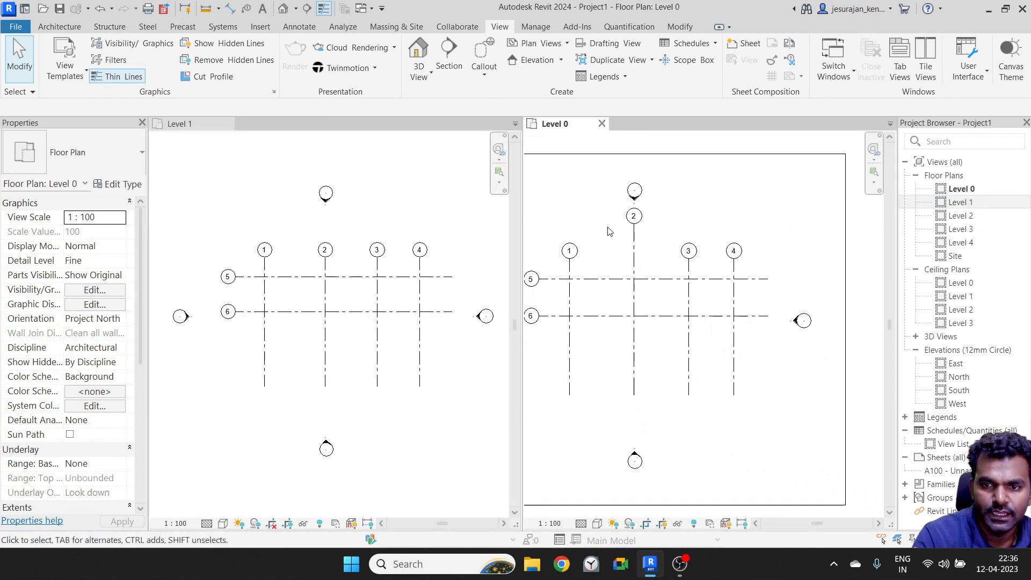
Switch the upper end of grid 4 to 2D extents on Level 0 and extend it above grid 3's bubble
click(734, 270)
scroll(736, 252, up, 2)
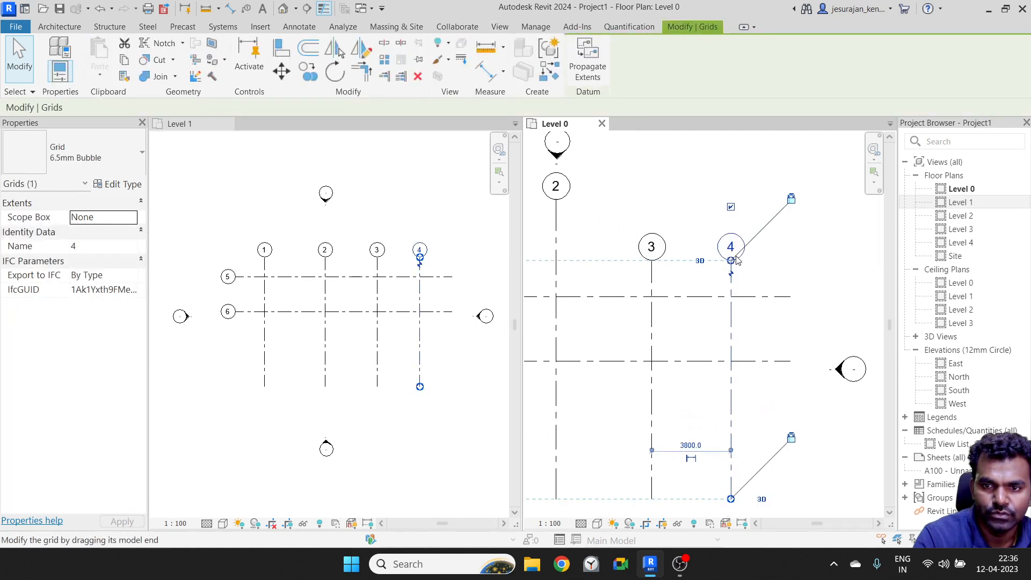
click(701, 262)
drag(731, 261, 732, 185)
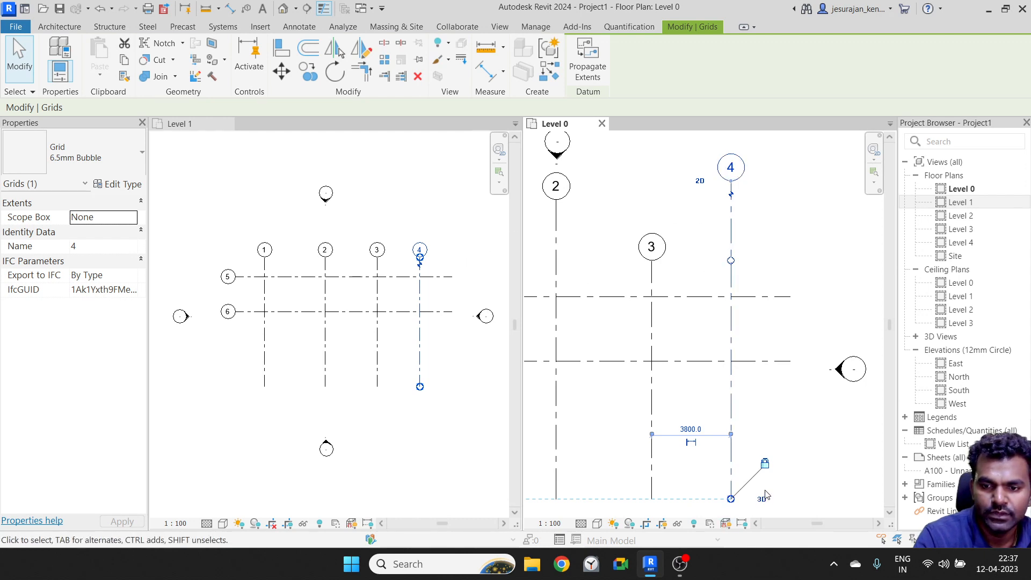
Keep the lower end of grid 4 in 3D extents and lengthen the aligned vertical grids downward, stopping short of the lower elevation marker
middle_drag(765, 498, 745, 404)
scroll(745, 408, down, 1)
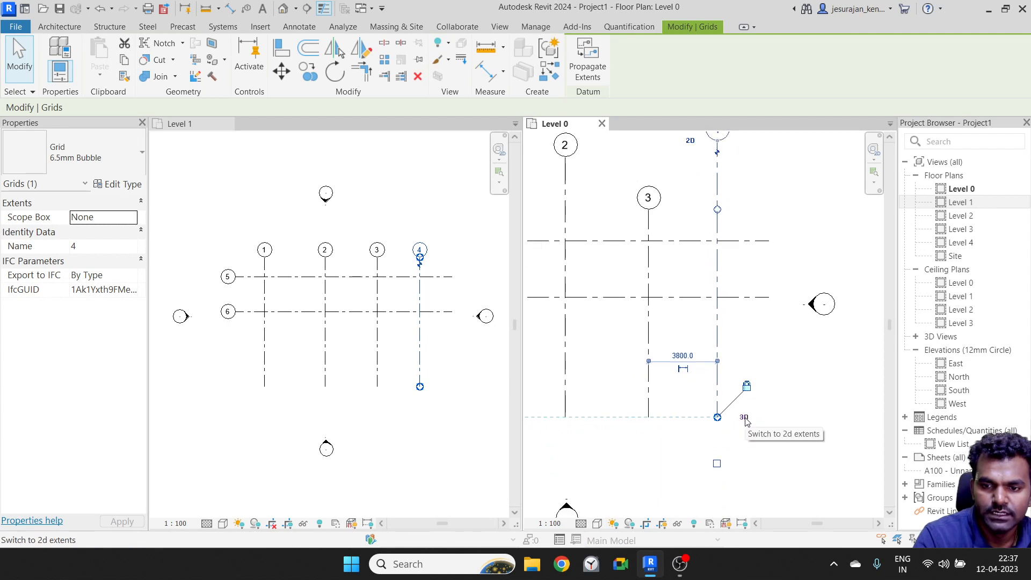
drag(718, 417, 717, 478)
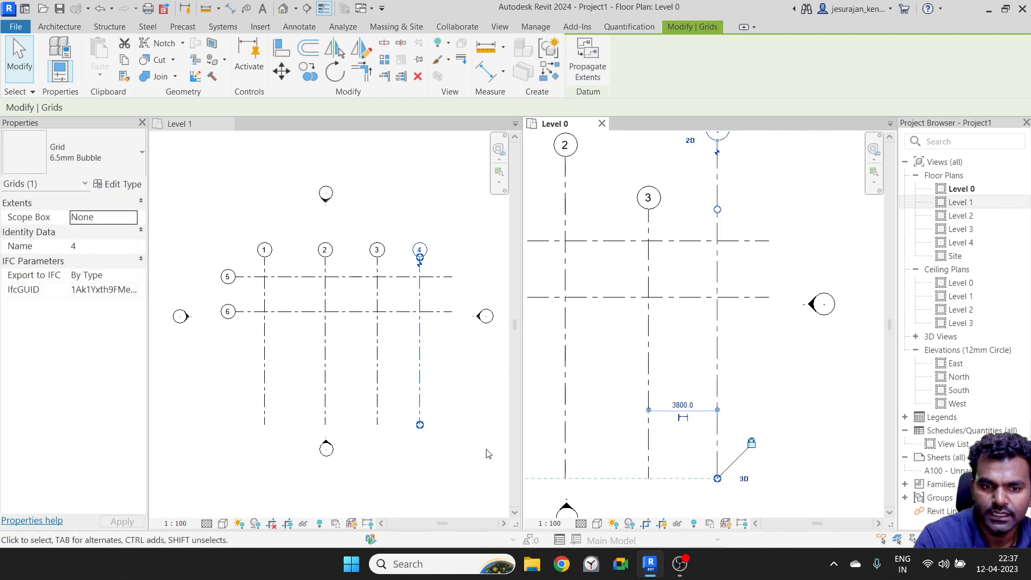
scroll(719, 328, down, 2)
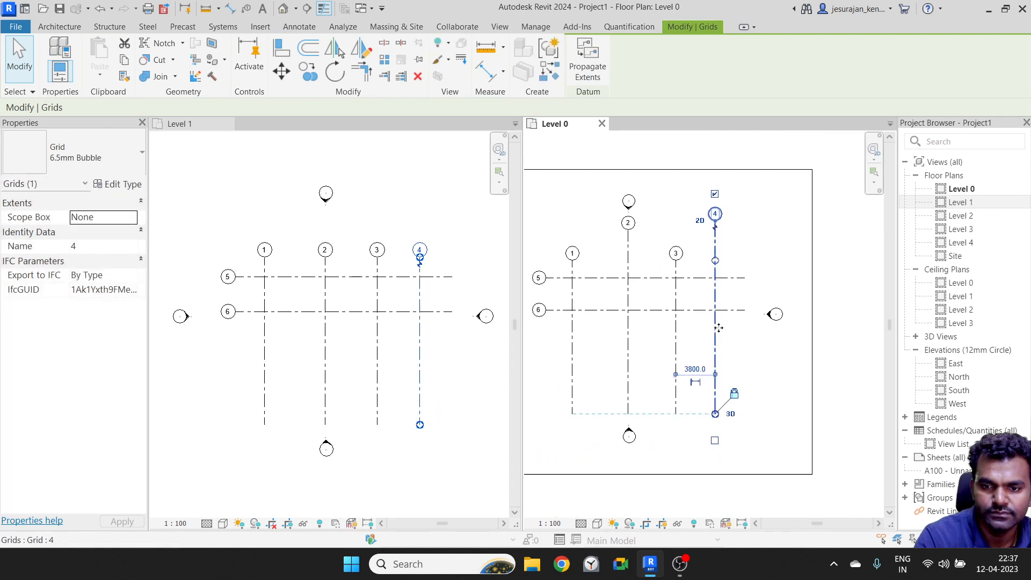
mouse_move(718, 415)
mouse_down()
mouse_move(715, 356)
mouse_move(718, 415)
mouse_up()
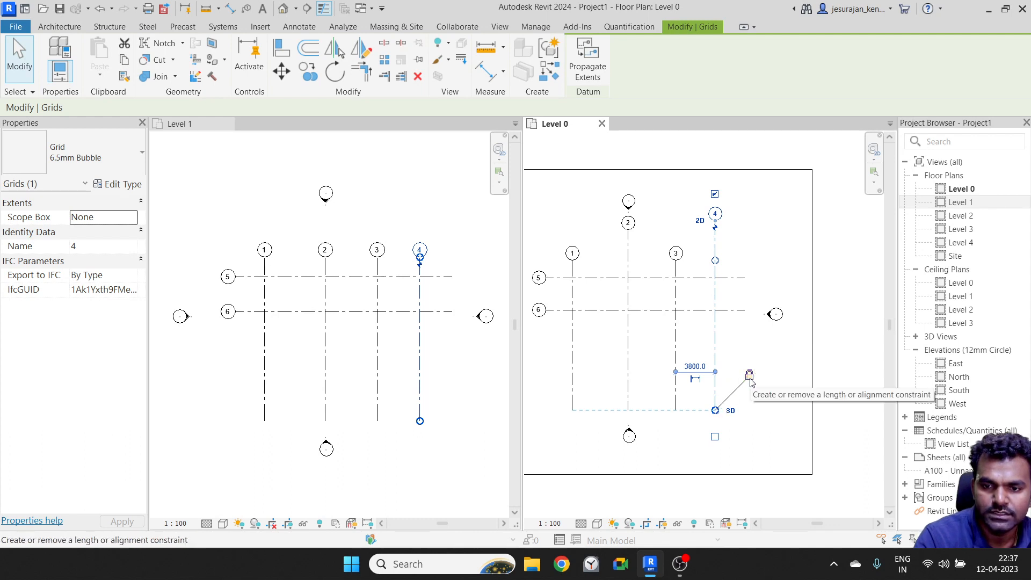
mouse_move(716, 410)
mouse_down()
mouse_move(718, 450)
mouse_move(720, 371)
mouse_move(717, 446)
mouse_move(715, 400)
mouse_up()
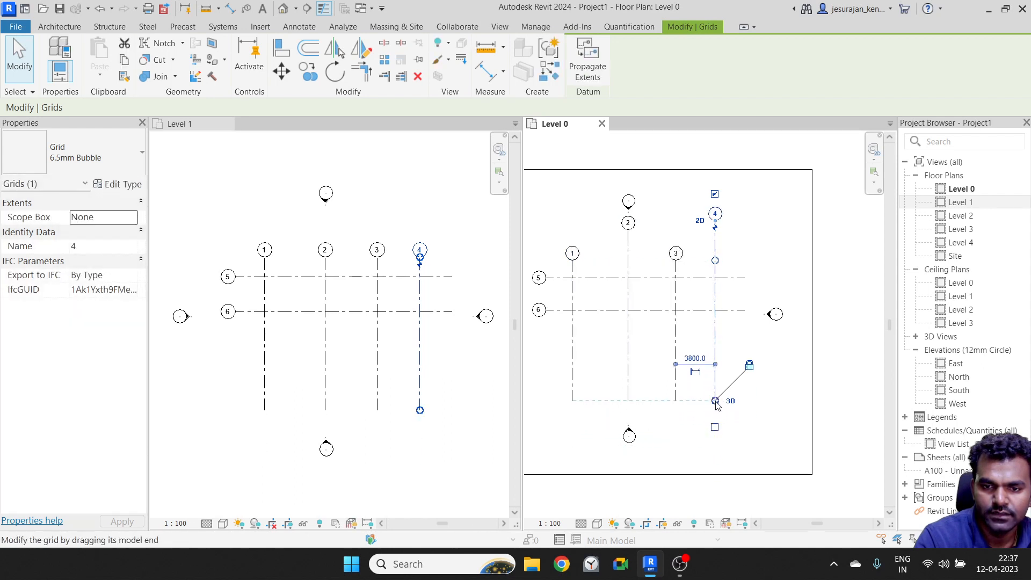
click(768, 409)
Select grid 2 in the Level 0 floor plan to examine its upper and lower extents
scroll(741, 302, down, 1)
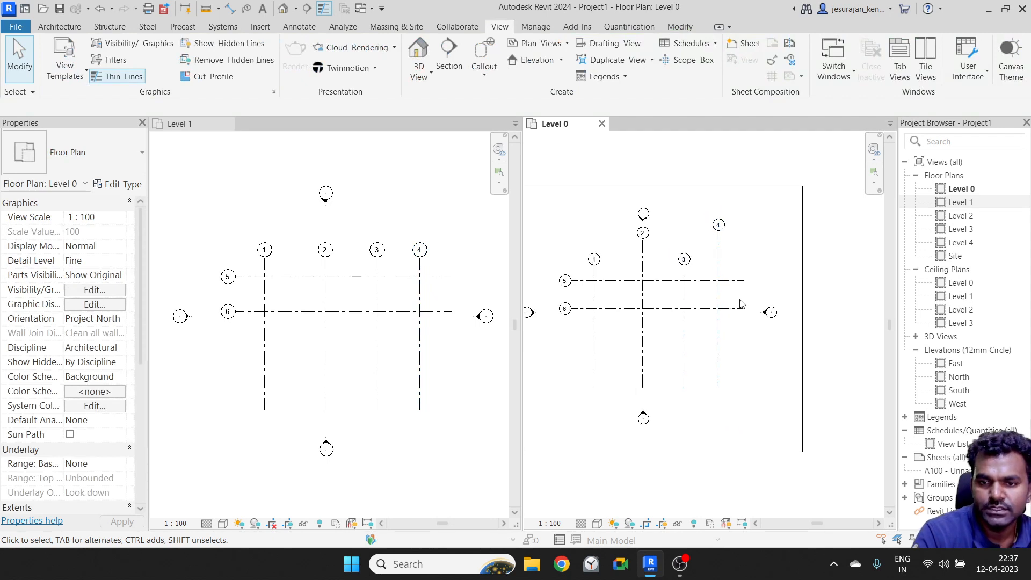
middle_drag(640, 302, 686, 302)
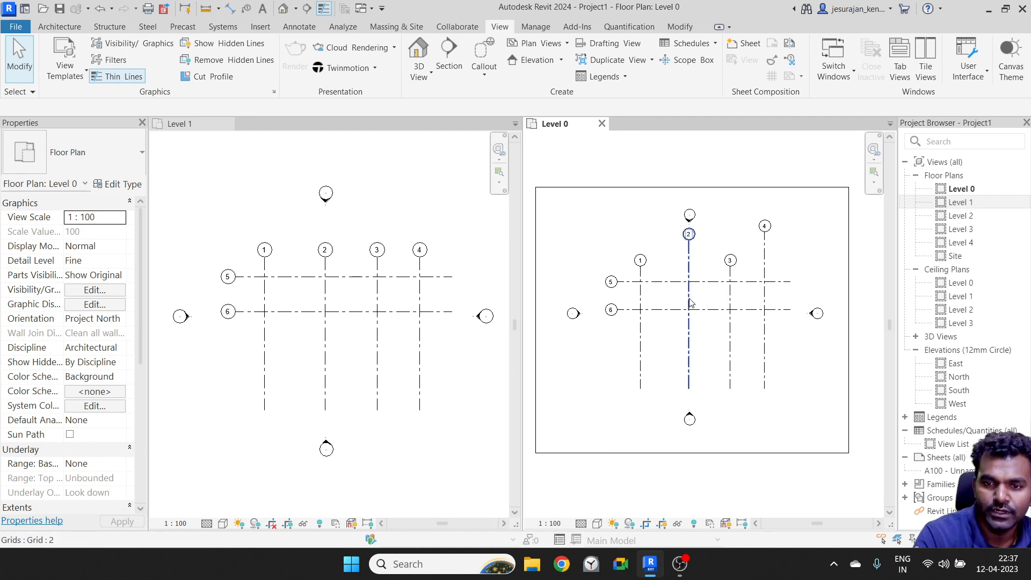
click(689, 303)
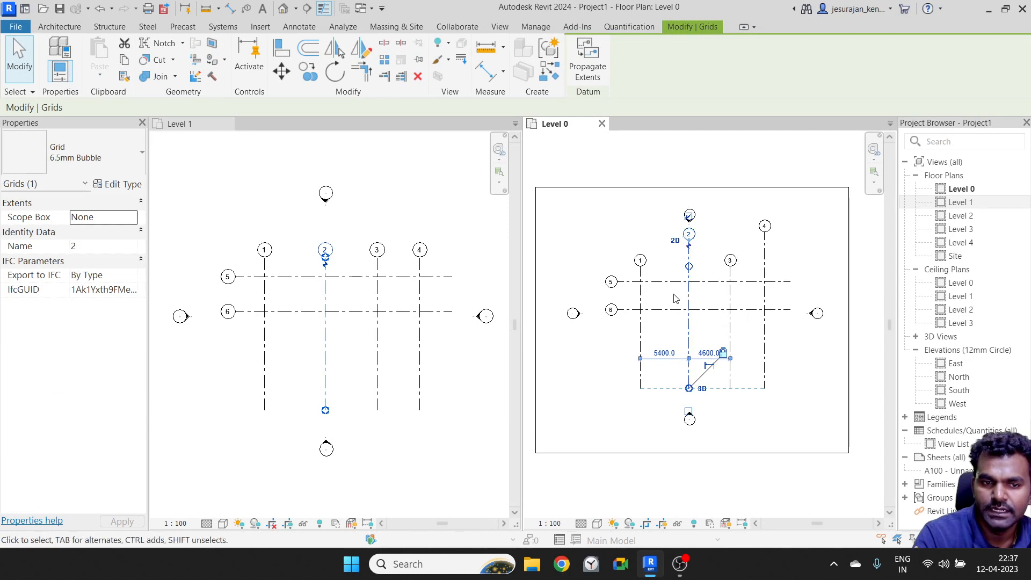